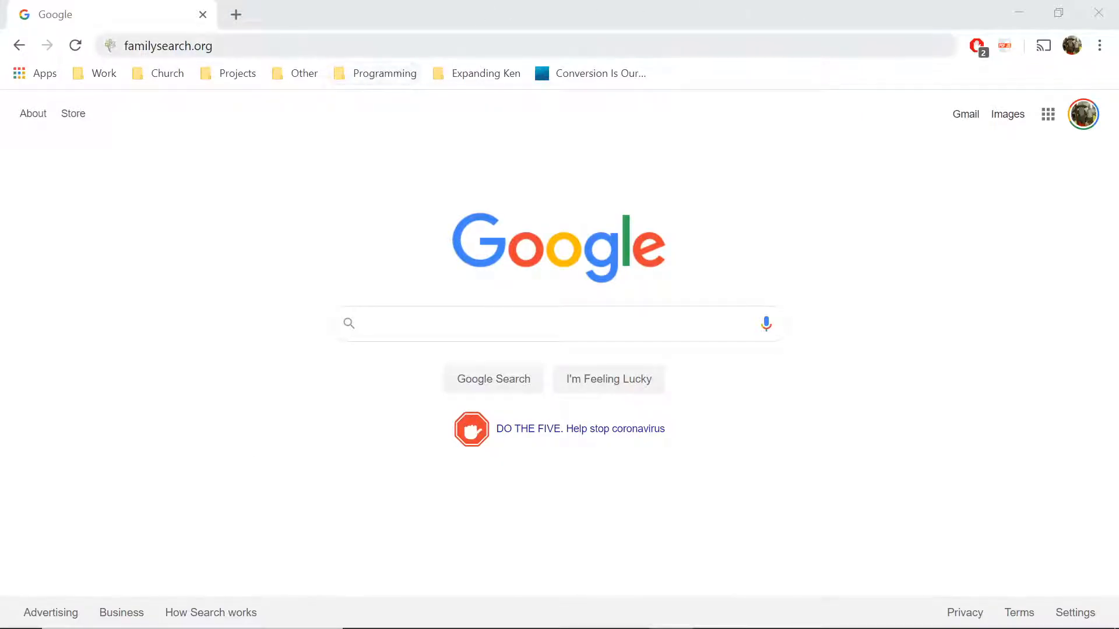
- Load familysearch.org from the address already entered in Chrome
left_click(349, 45)
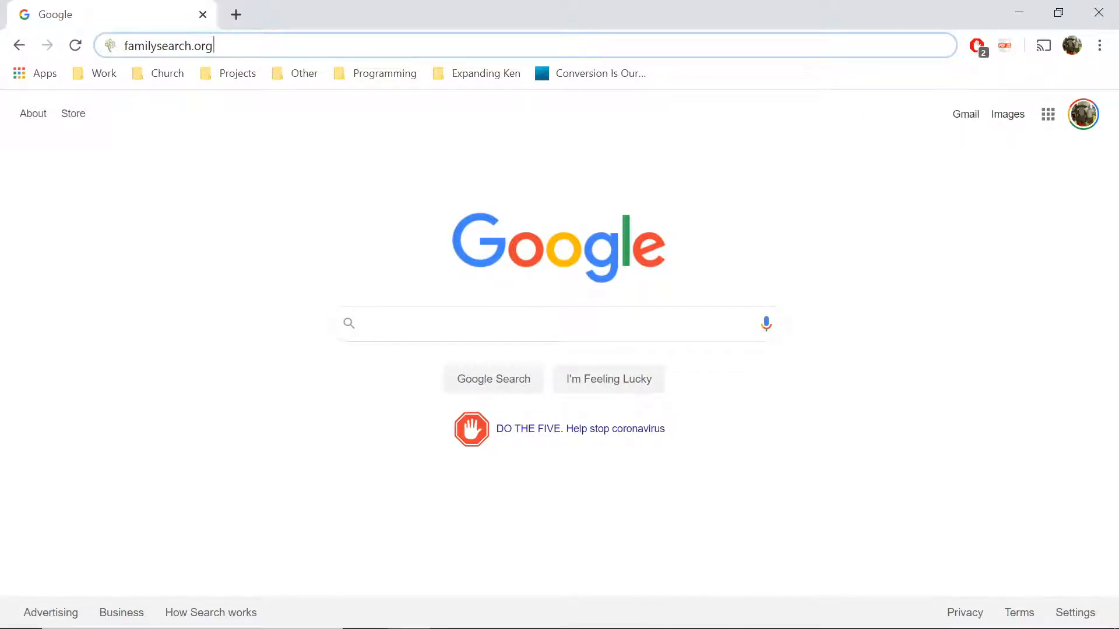
key("Return")
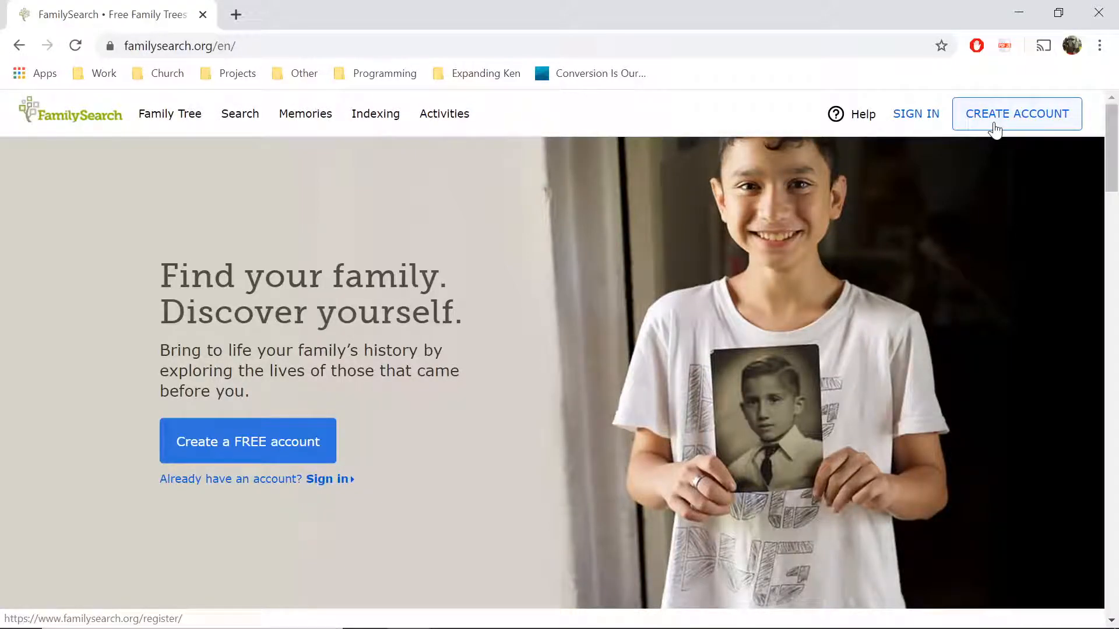
- Start a new FamilySearch account and enter the user's first and last name
left_click(981, 120)
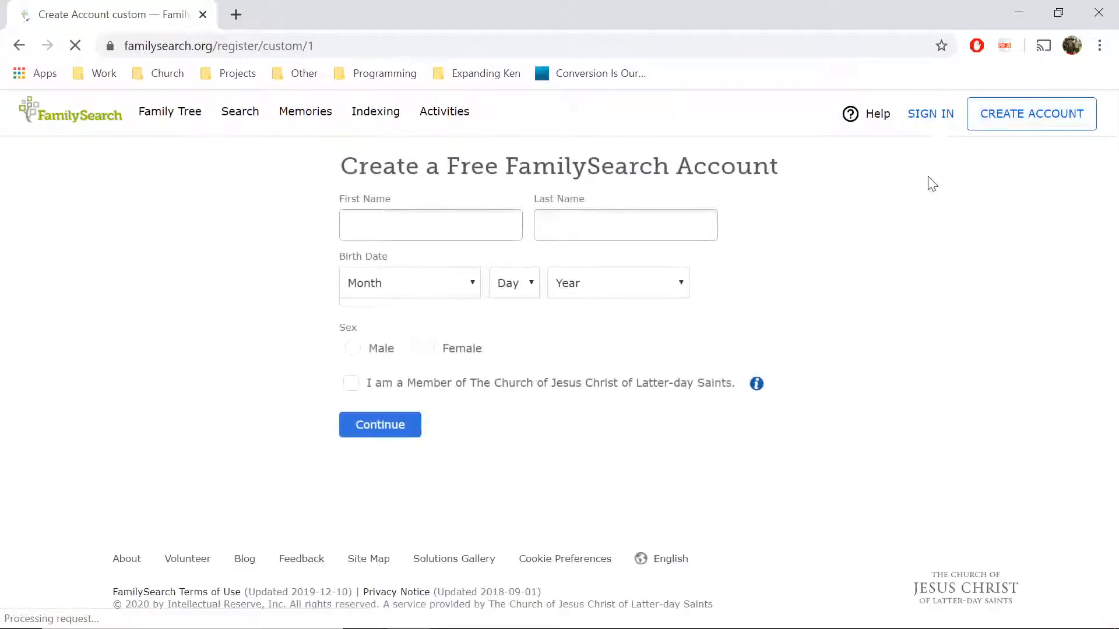
left_click(443, 226)
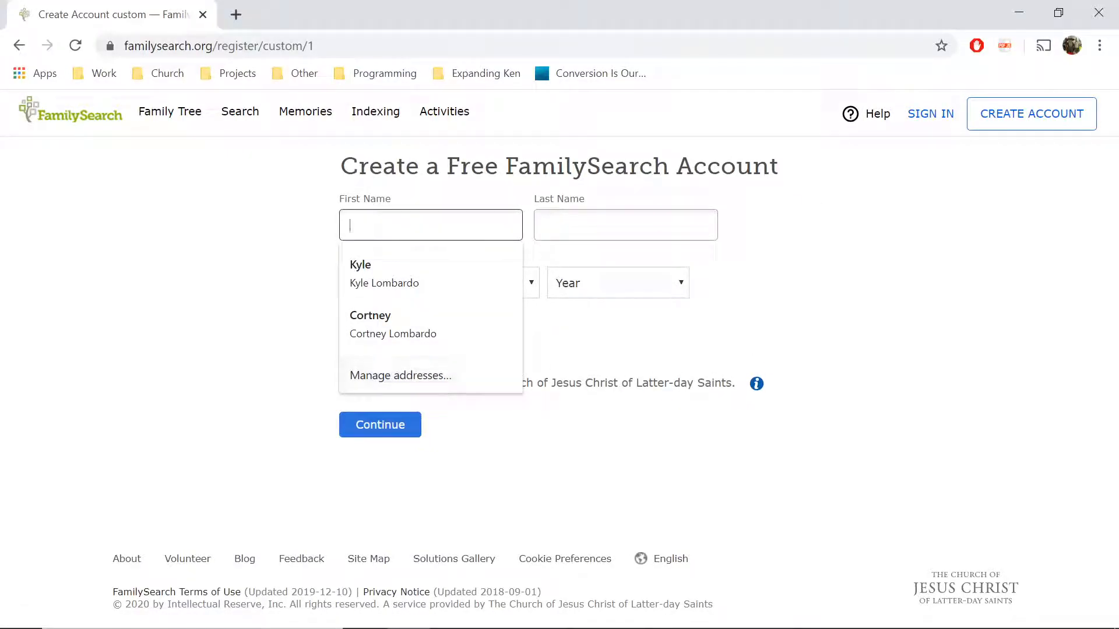
key("Tab")
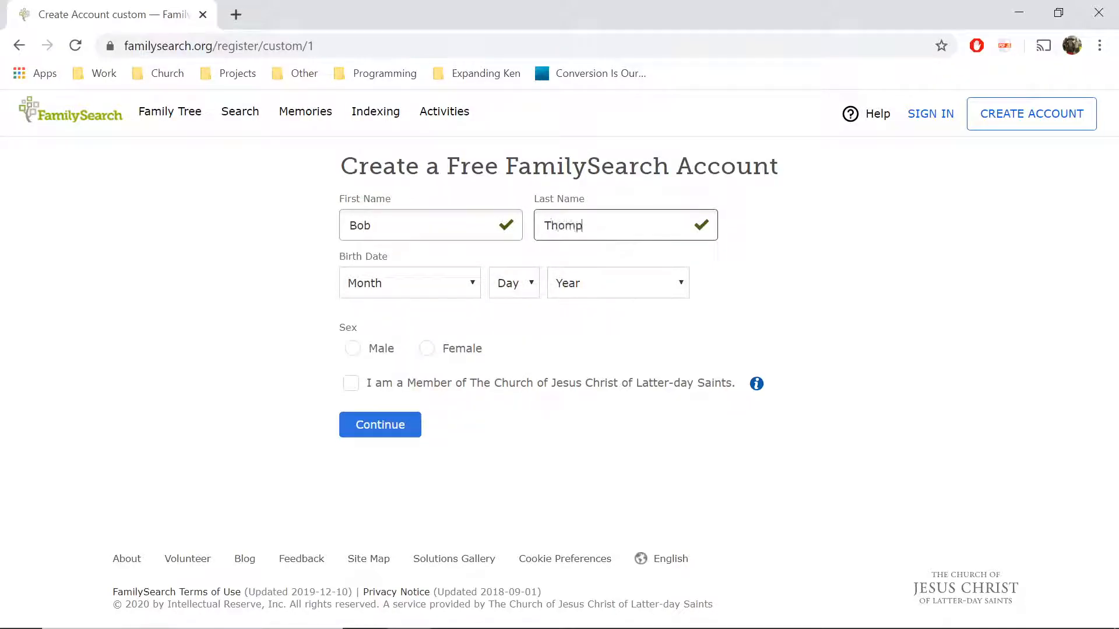
left_click(422, 293)
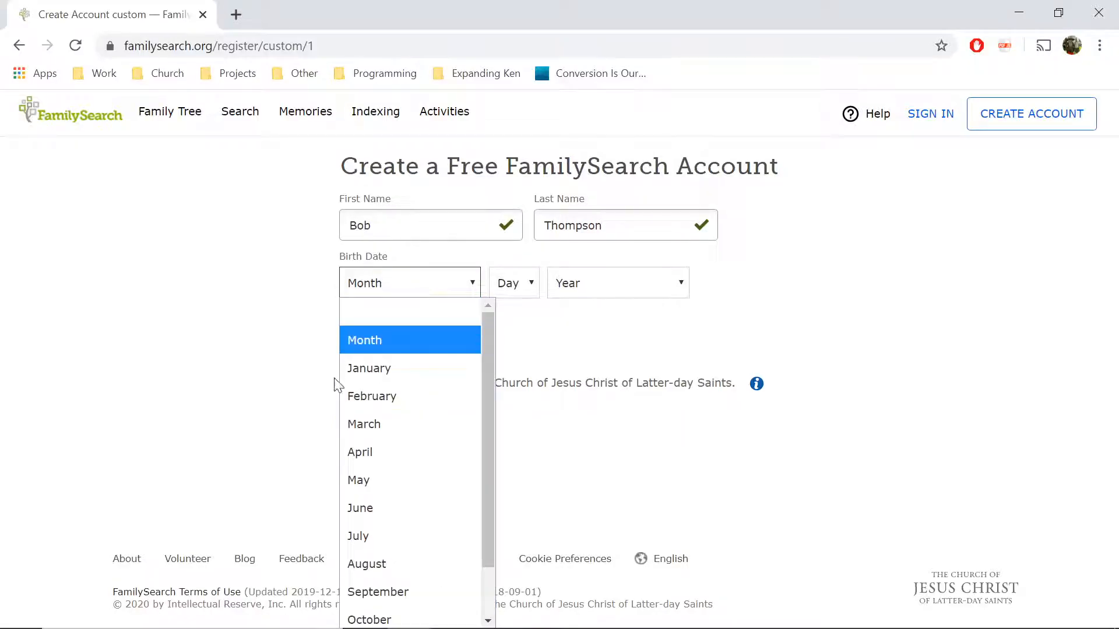
left_click(359, 453)
left_click(502, 299)
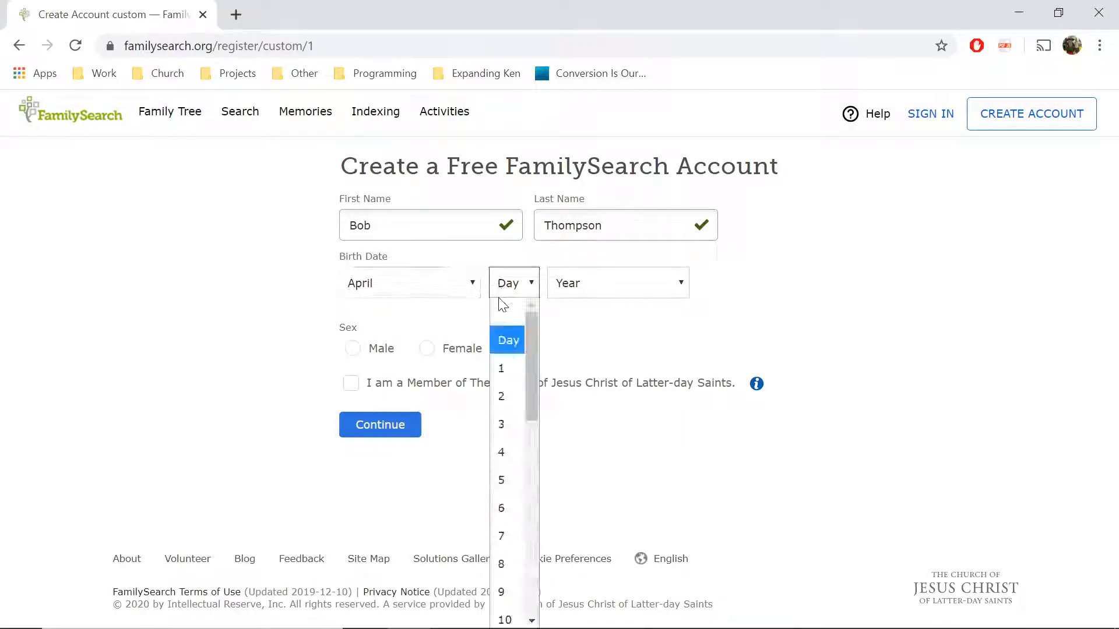
left_click(516, 368)
left_click(593, 284)
scroll(575, 435, "down", 15)
left_click(576, 452)
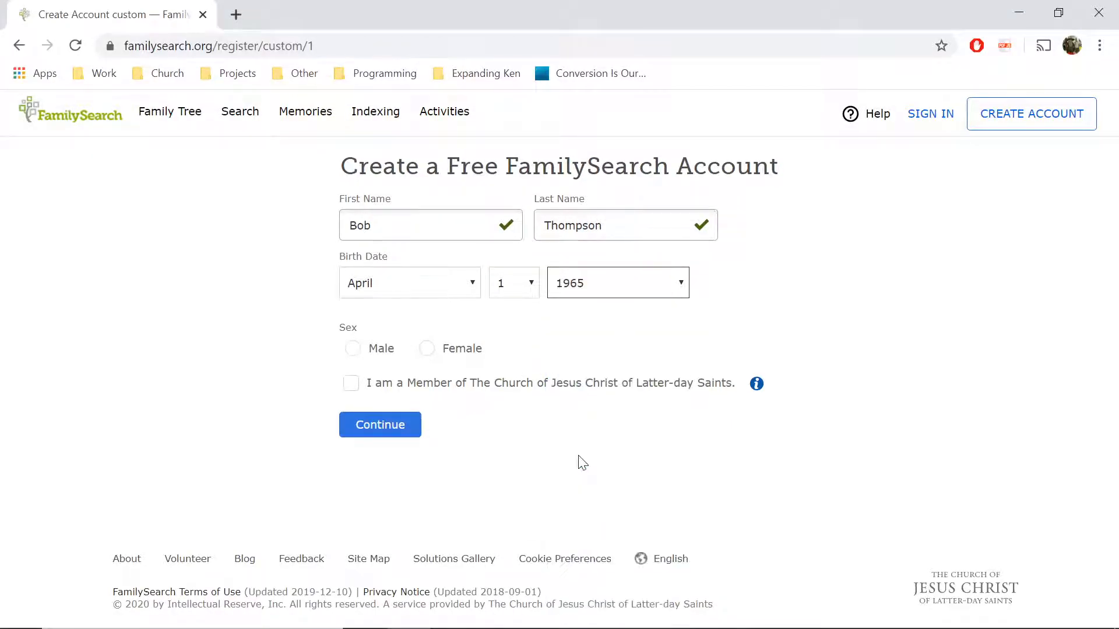
left_click(351, 349)
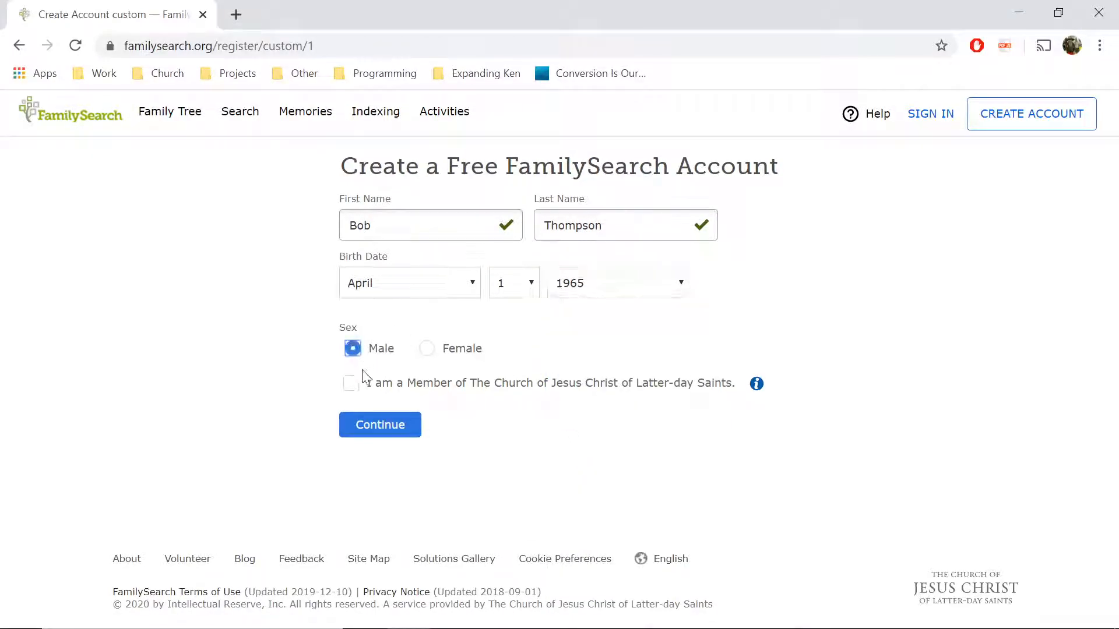
left_click(350, 387)
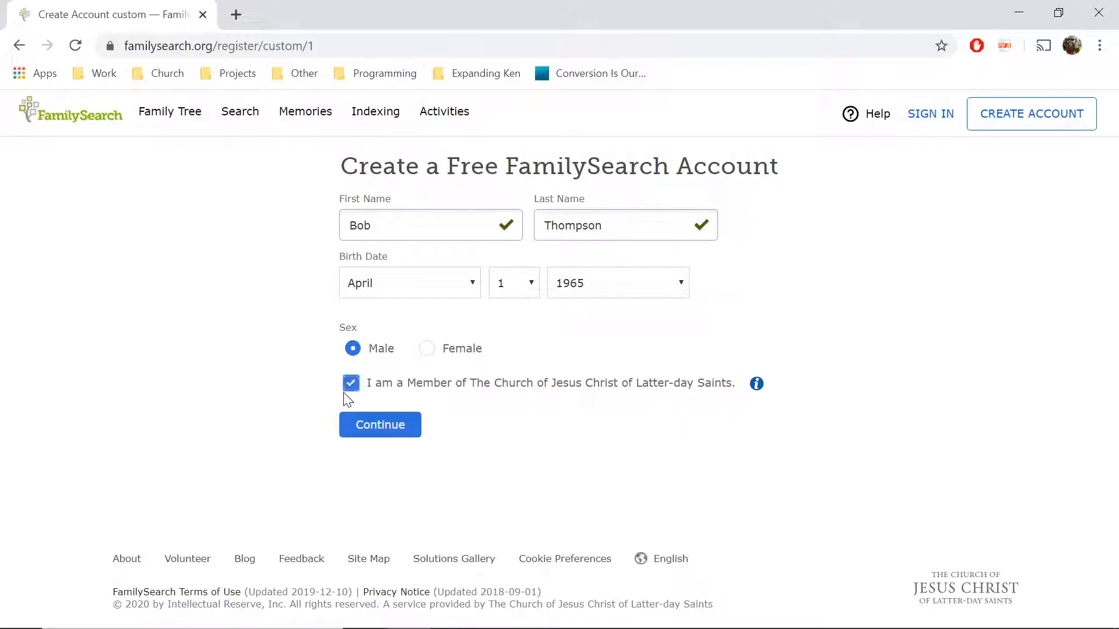
left_click(386, 430)
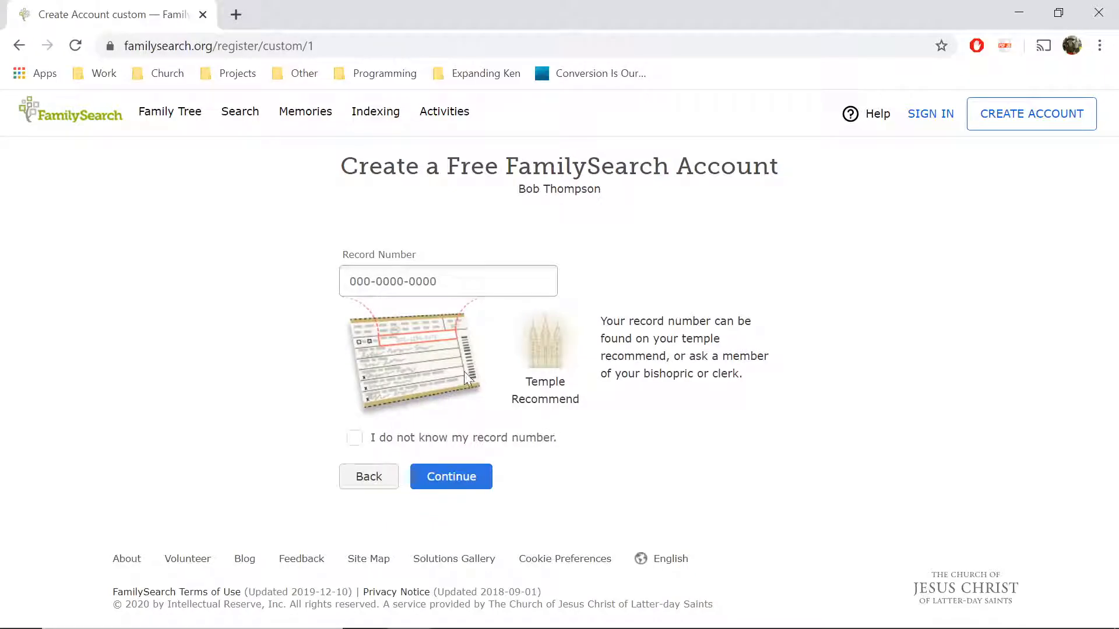
- Abandon registration at the Record Number field and return via the FamilySearch logo
left_click(439, 284)
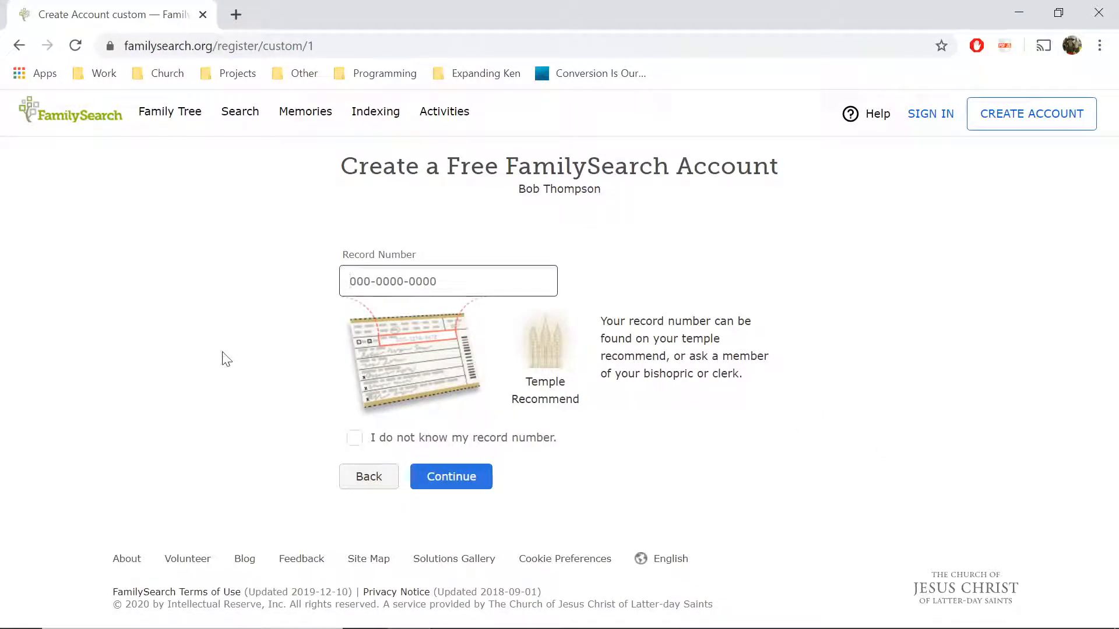
left_click(87, 123)
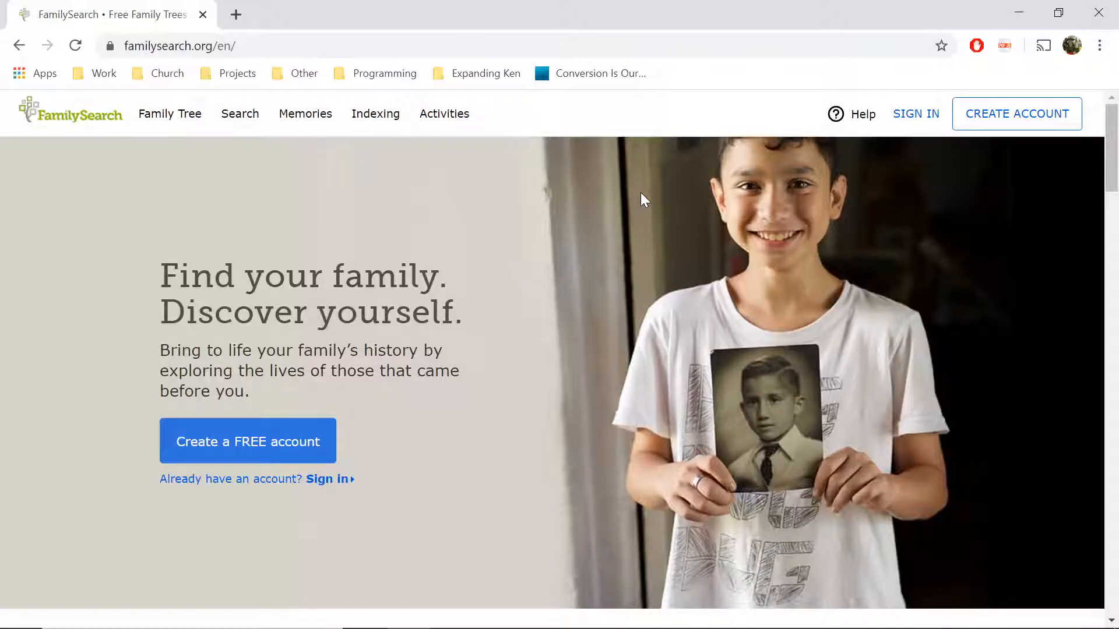
- Sign in using the saved username and the account password
left_click(903, 120)
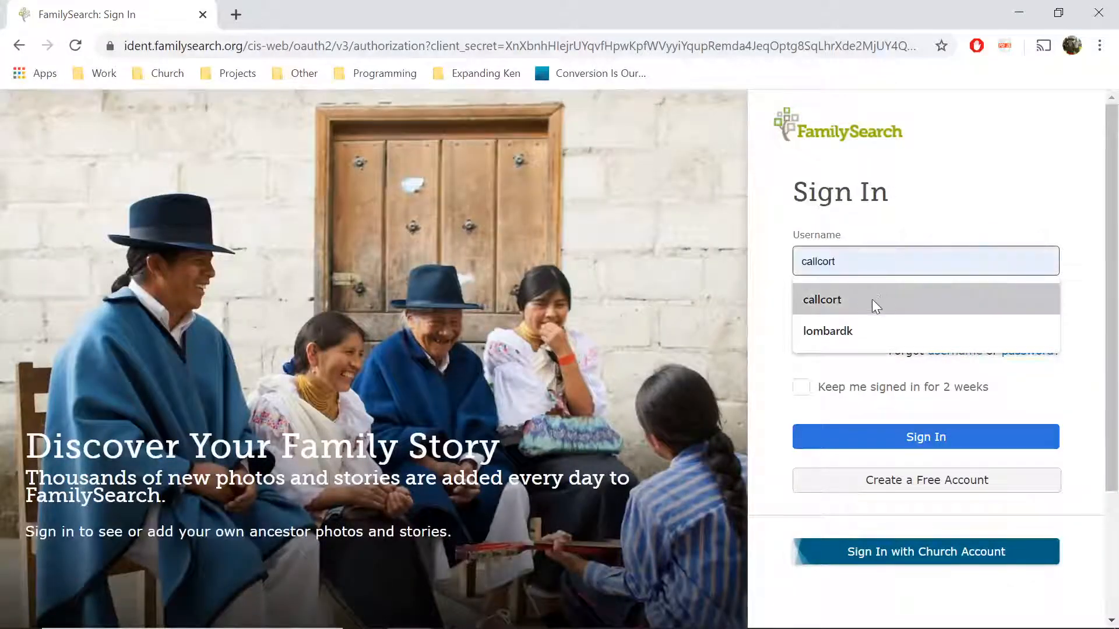
left_click(851, 333)
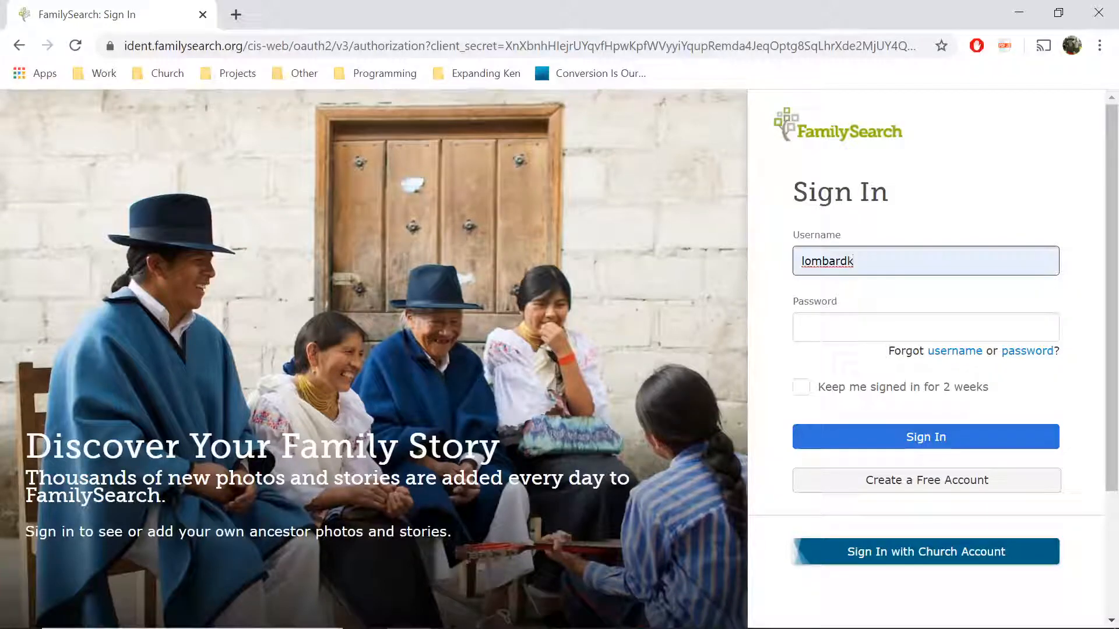
key("Tab")
type("••••••••••••••••")
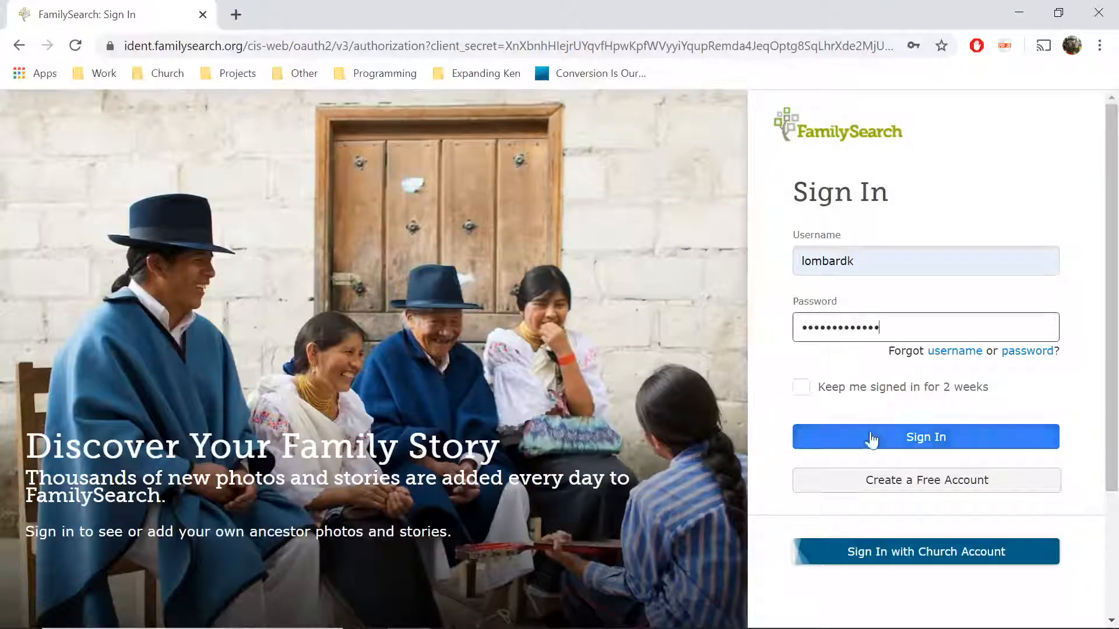
type("••••••••")
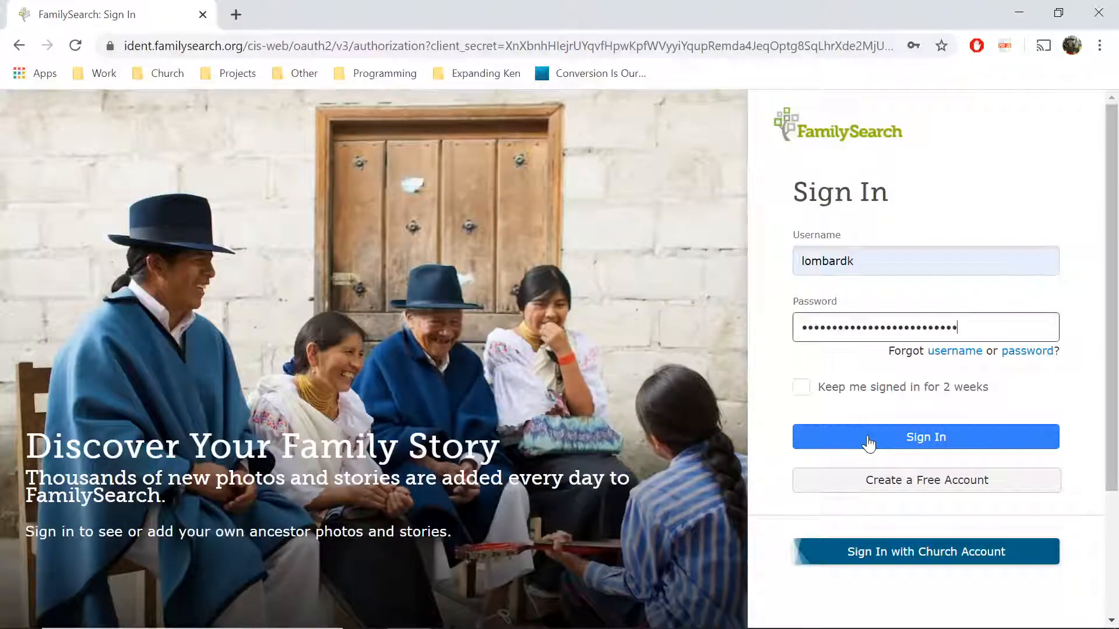
left_click(868, 442)
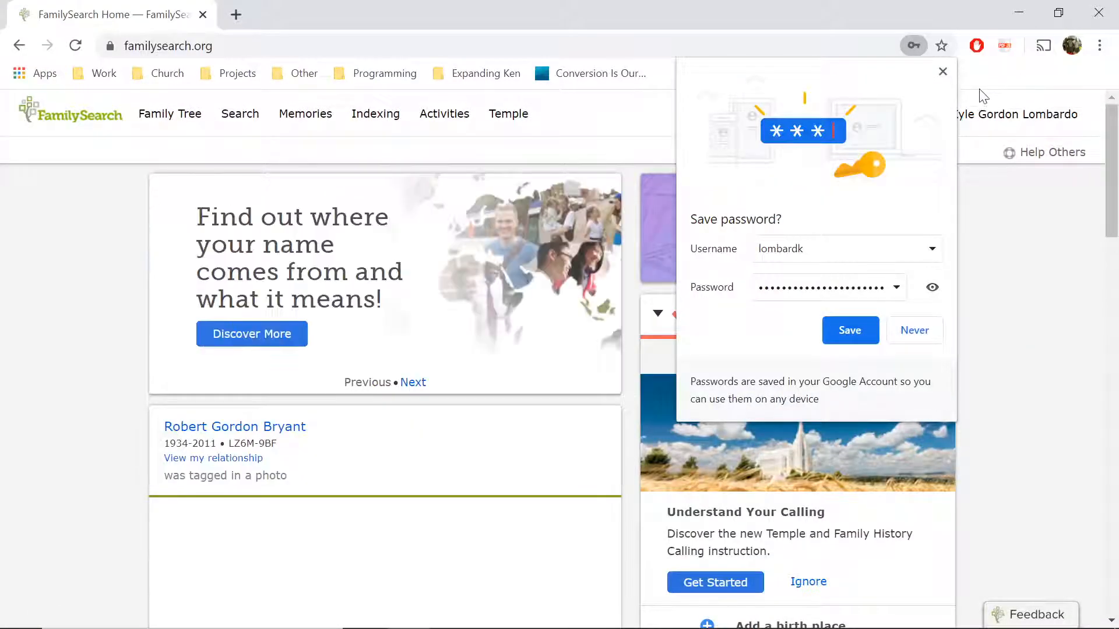
- Dismiss the save-password offer, go to Indexing Overview, and launch the Guided Tour
left_click(942, 71)
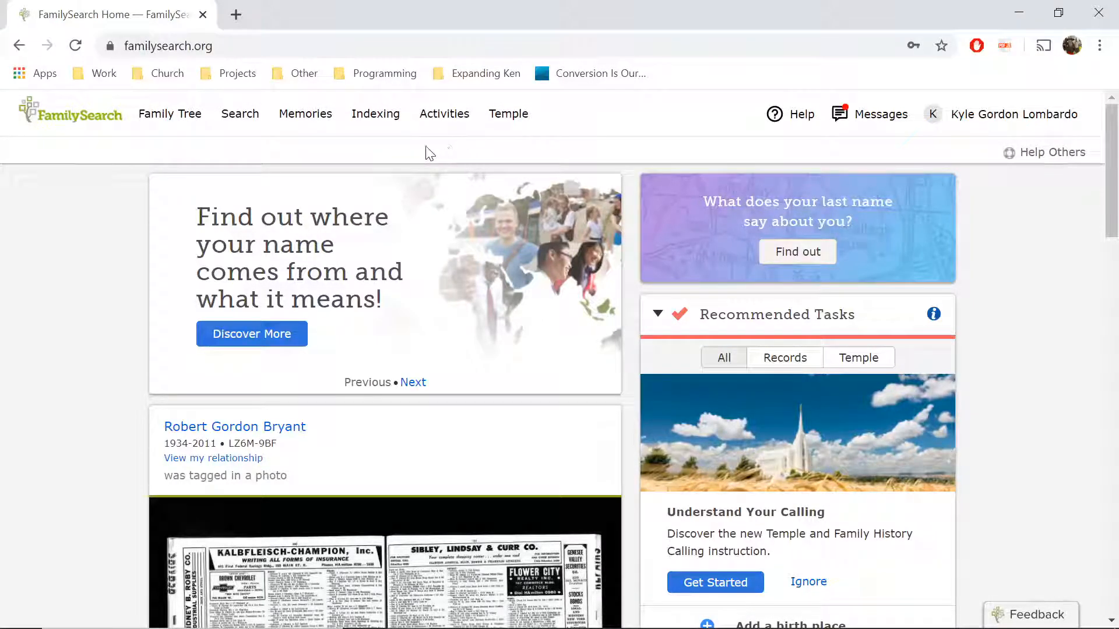
left_click(374, 123)
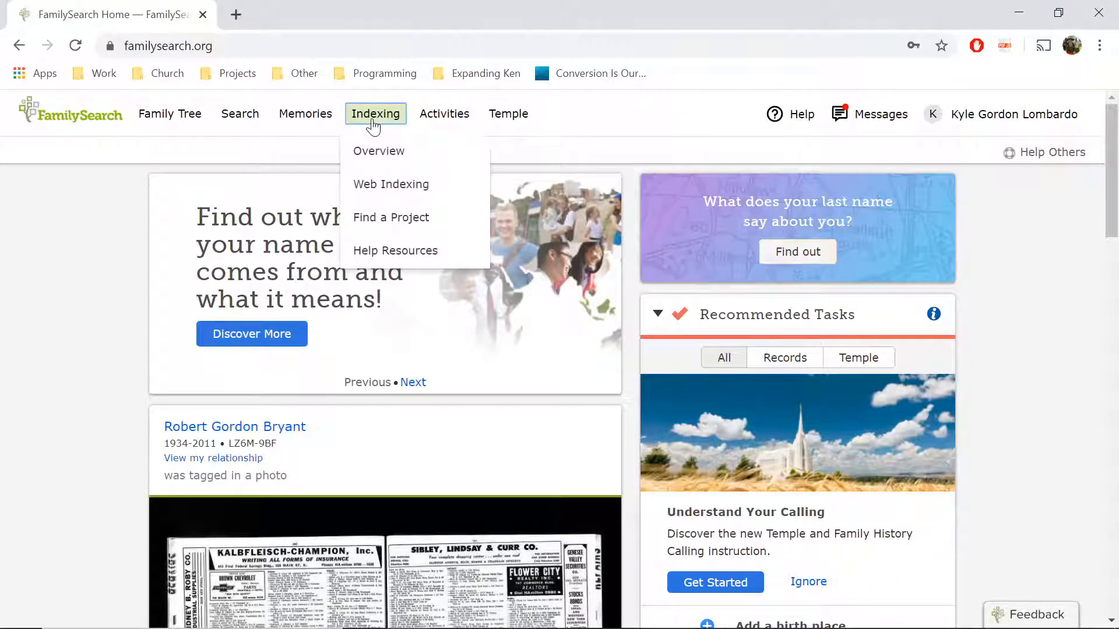
left_click(388, 157)
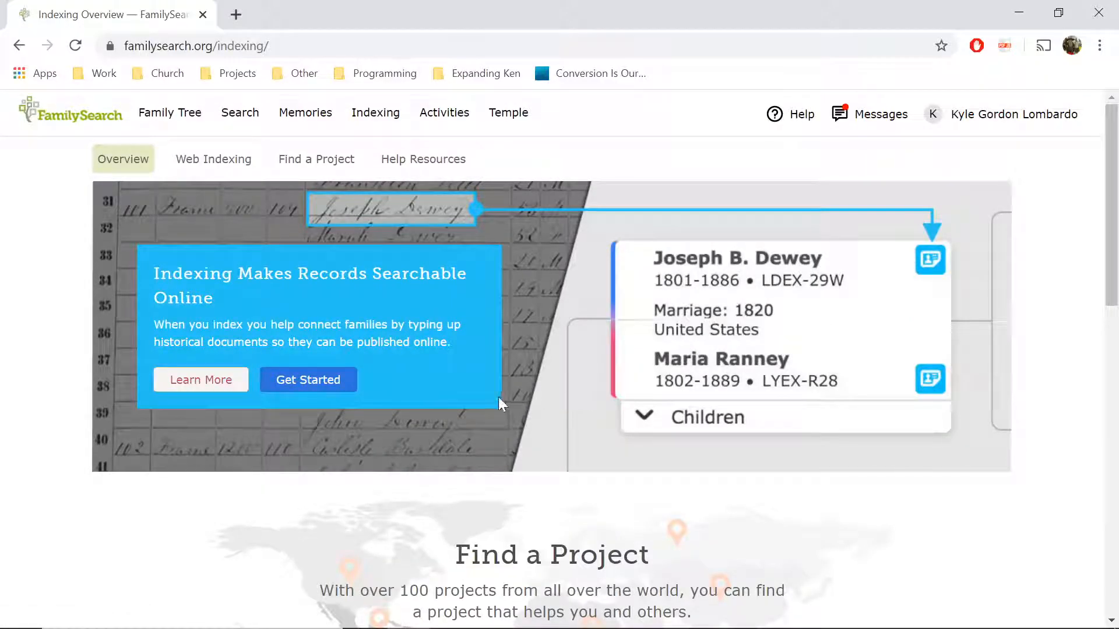
scroll(498, 397, "down", 7)
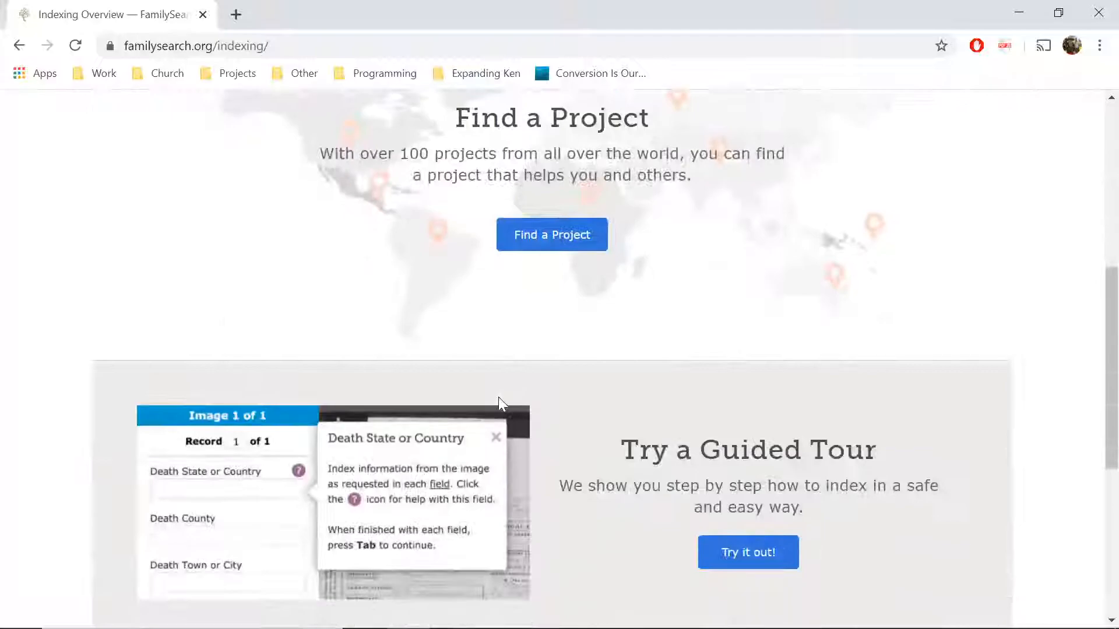
scroll(498, 397, "down", 2)
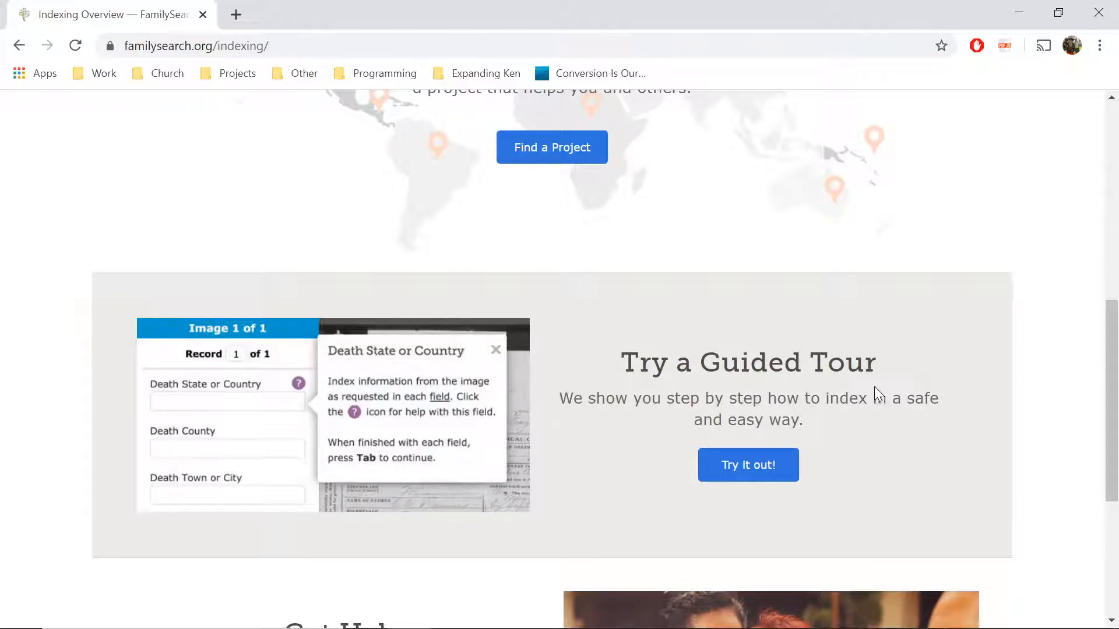
left_click(723, 469)
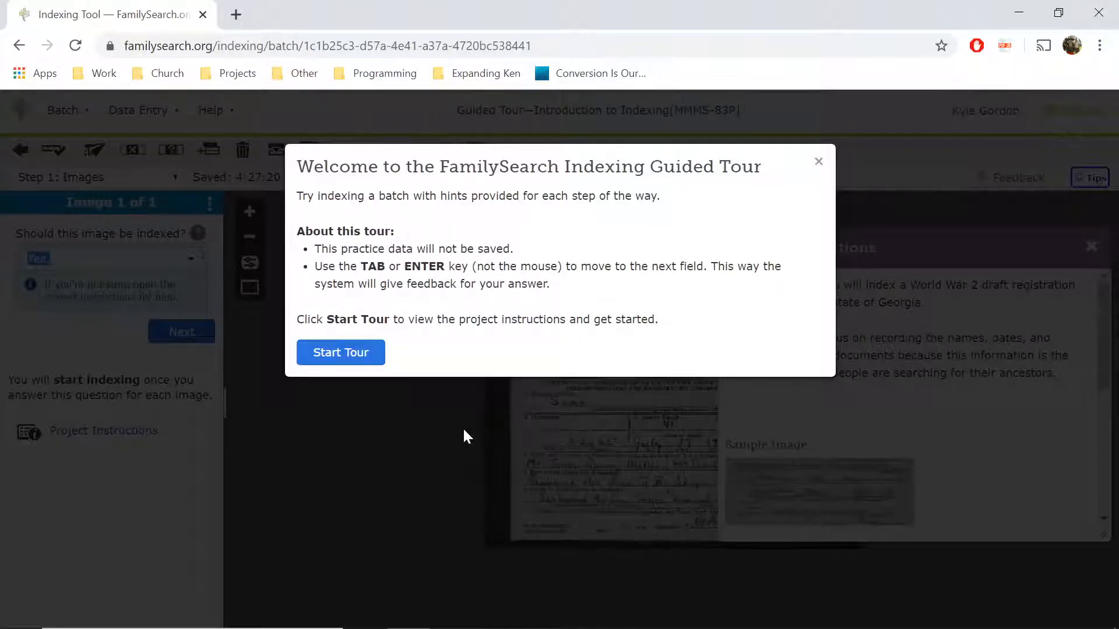
- Start the guided tour from its welcome dialog
left_click(367, 356)
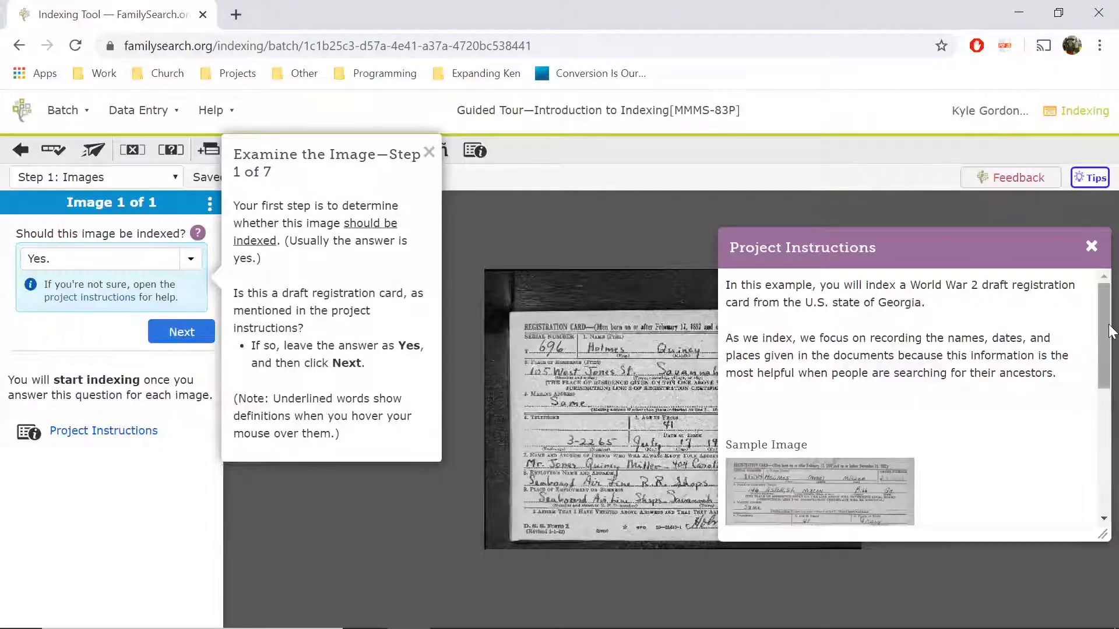
- Read through the draft registration card instructions and close the panel
left_click_drag(1113, 330, 1110, 462)
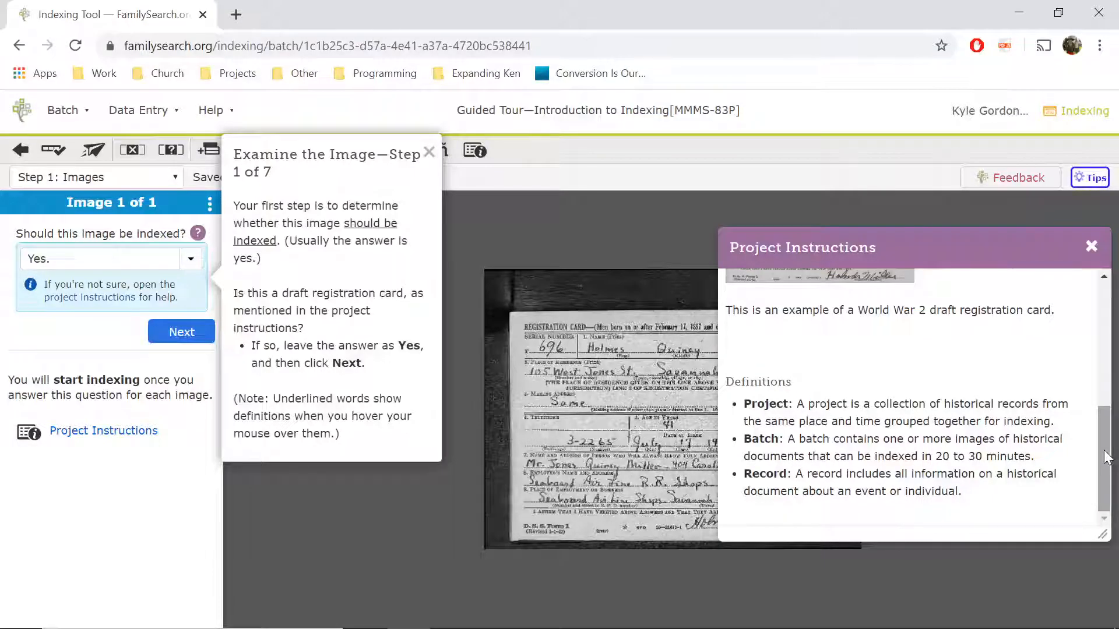
left_click(1091, 247)
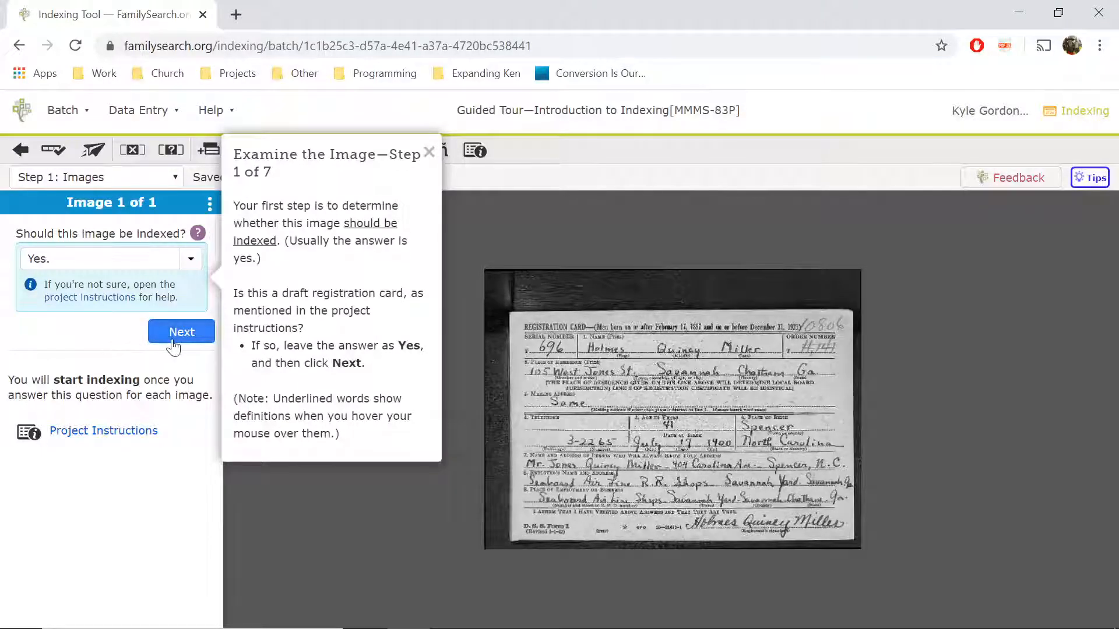
- Keep 'Should this image be indexed?' at Yes and proceed to data entry
left_click(86, 258)
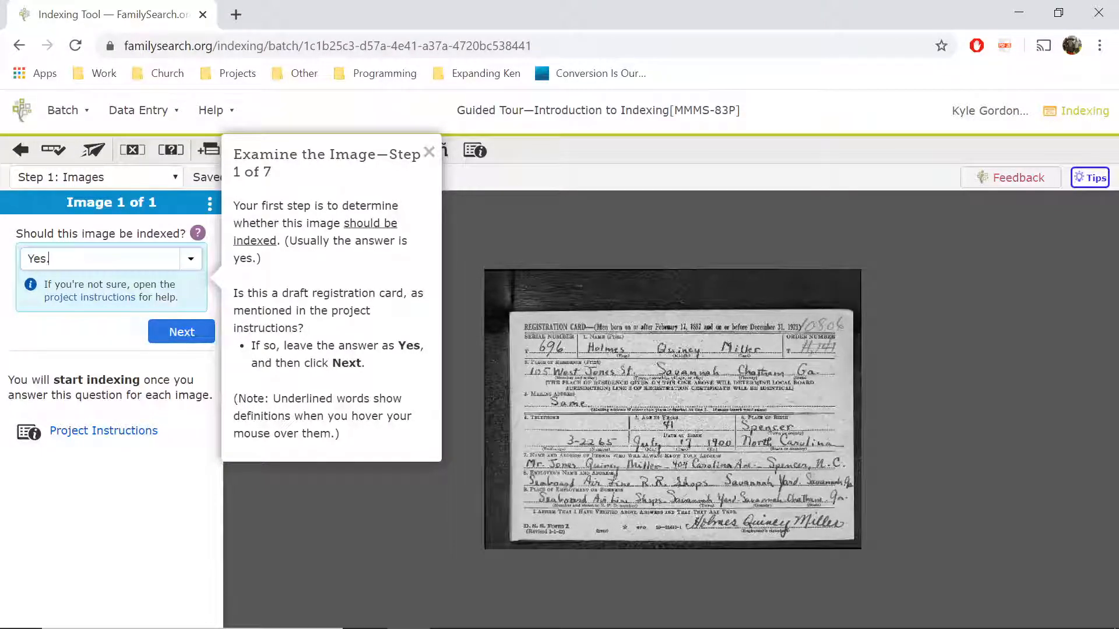
left_click(191, 260)
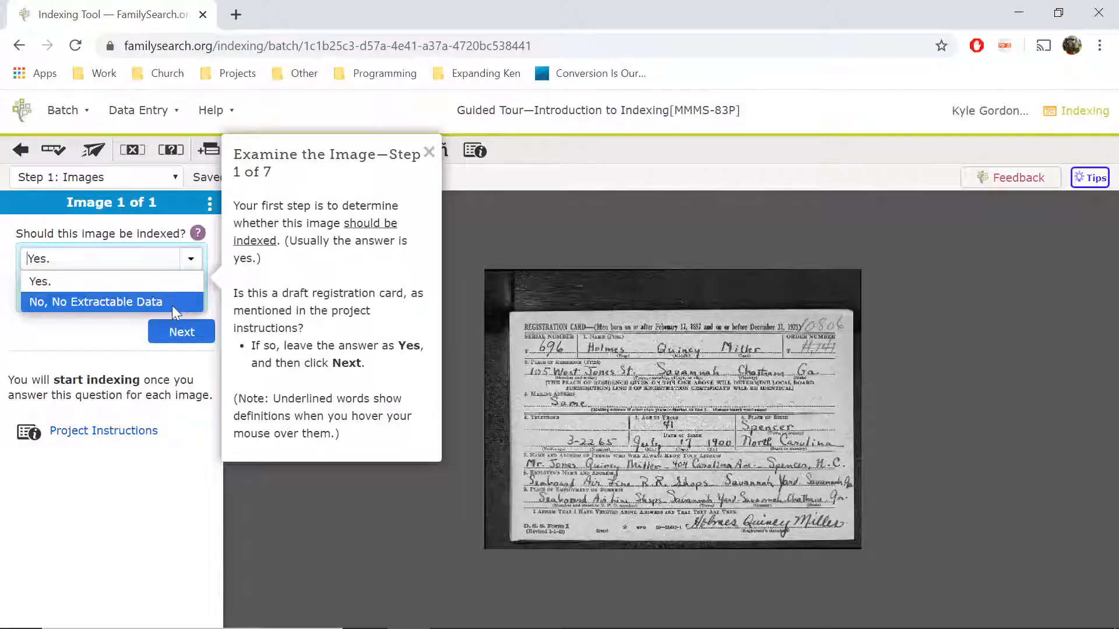
left_click(98, 334)
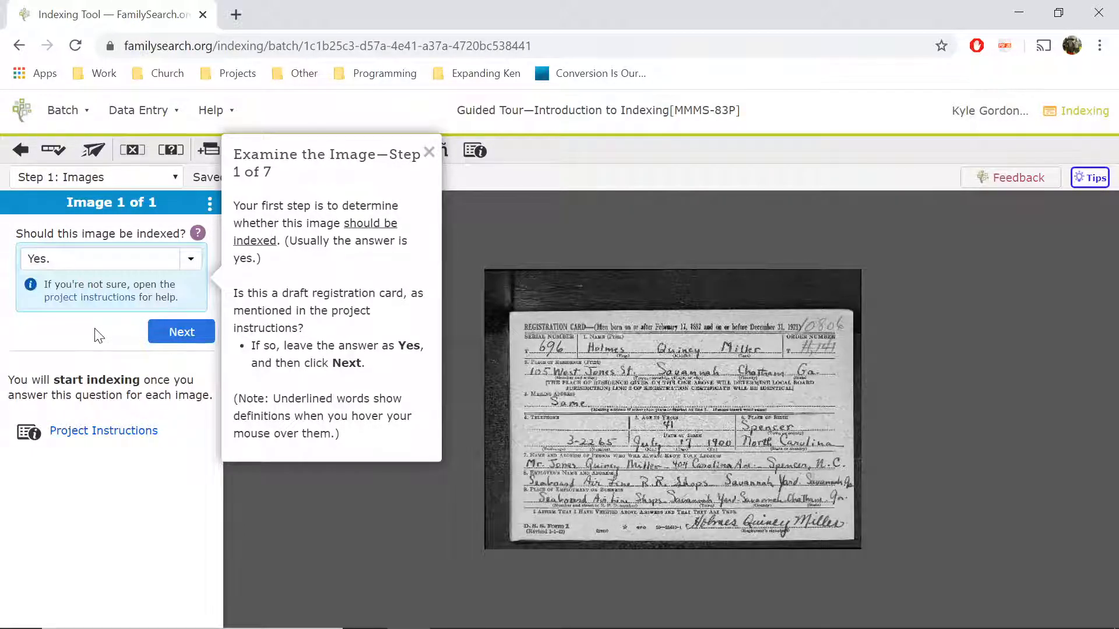
left_click(182, 345)
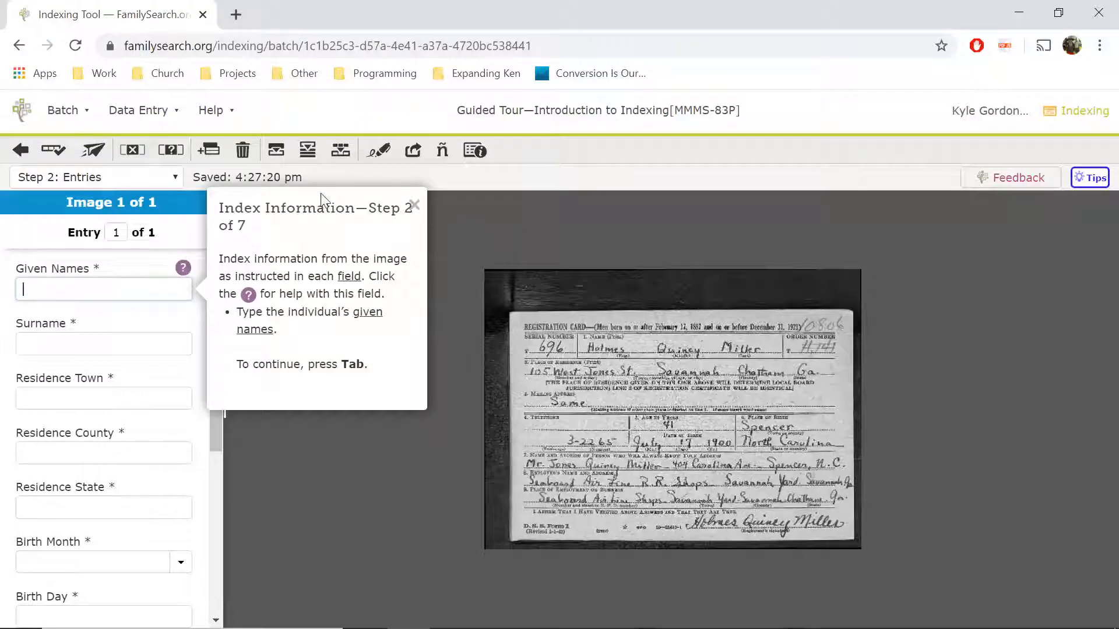
- Dismiss the step 2 tip and enter the registrant's given names and surname from the card
scroll(631, 360, "up", 1)
scroll(622, 441, "up", 2)
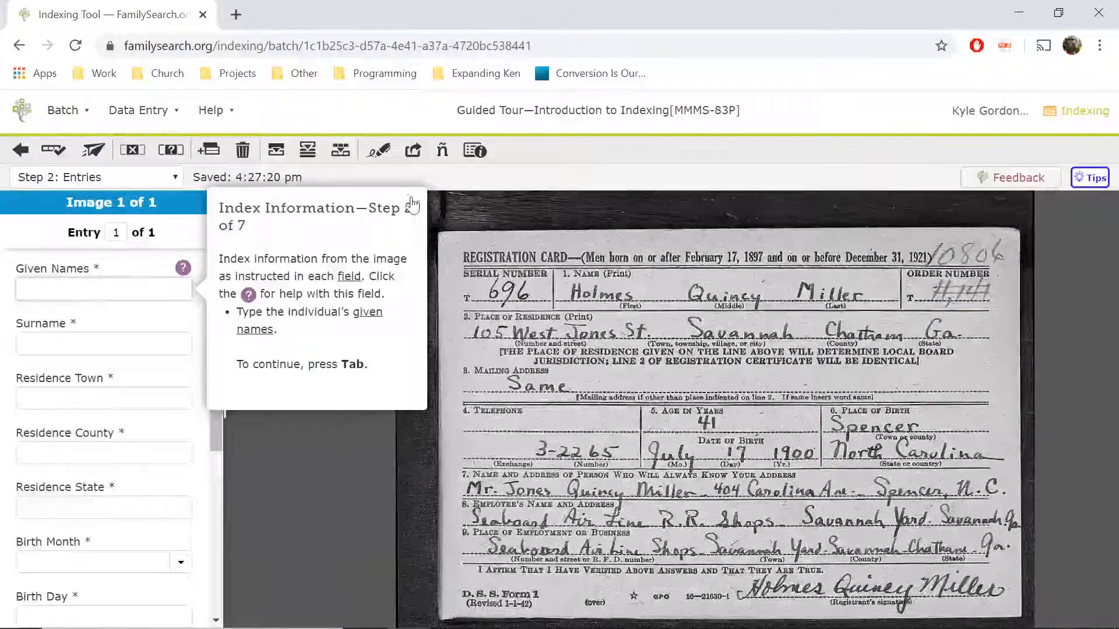
left_click(415, 206)
left_click(141, 288)
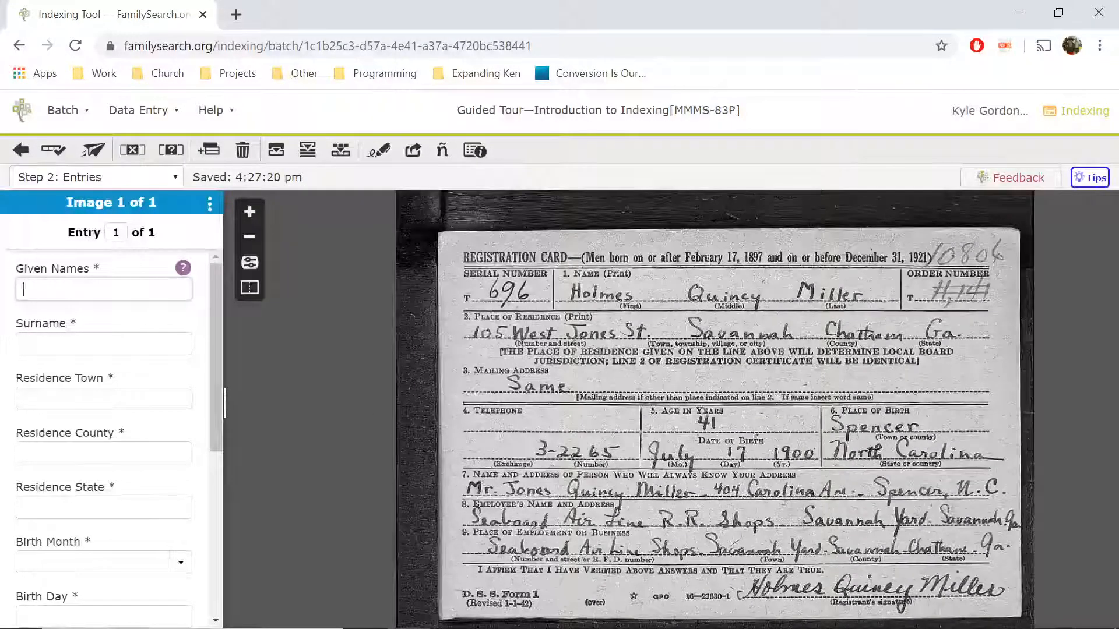
key("BackSpace")
key("BackSpace")
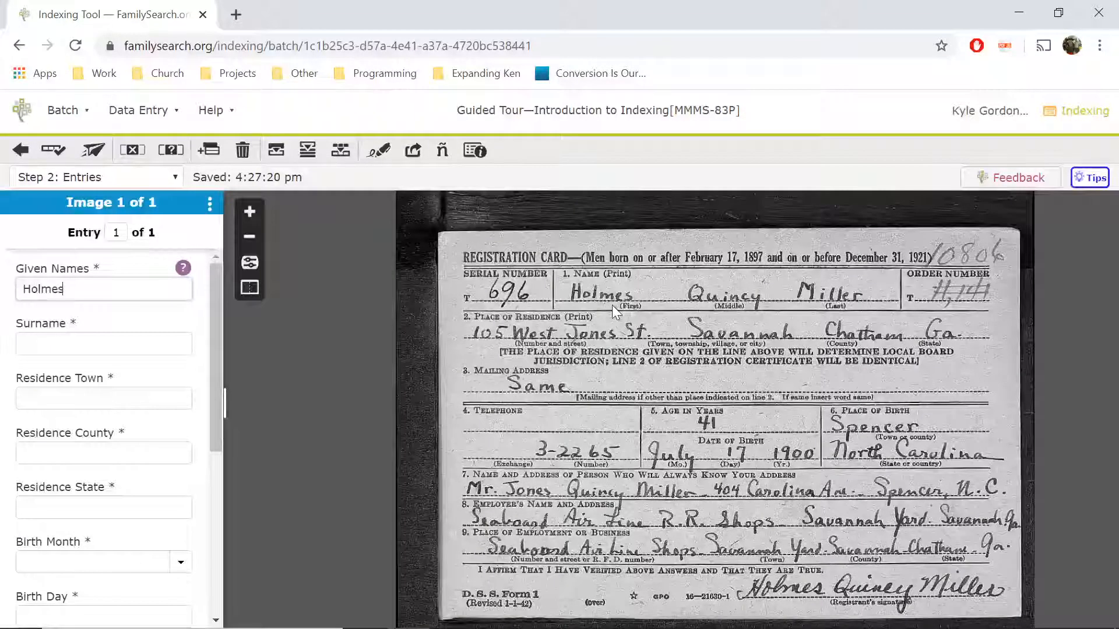
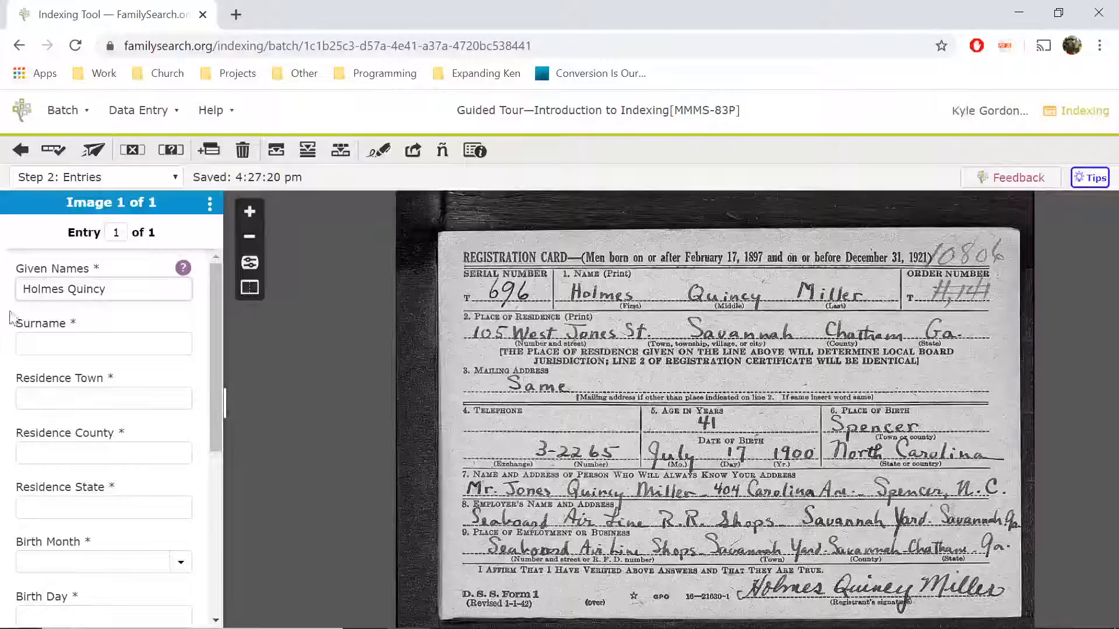
key("Tab")
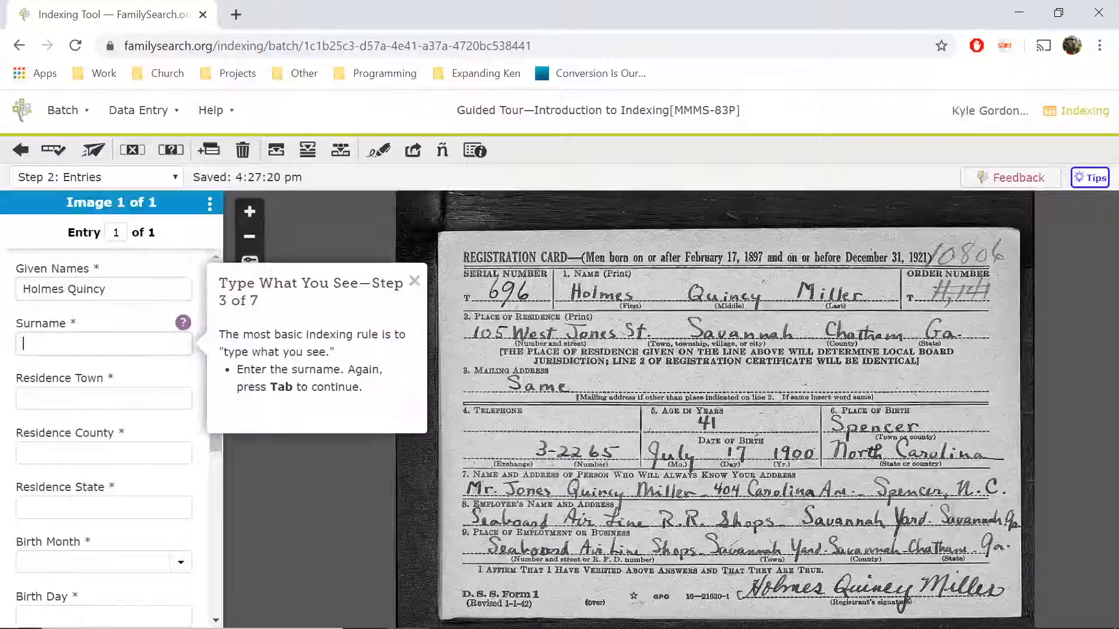
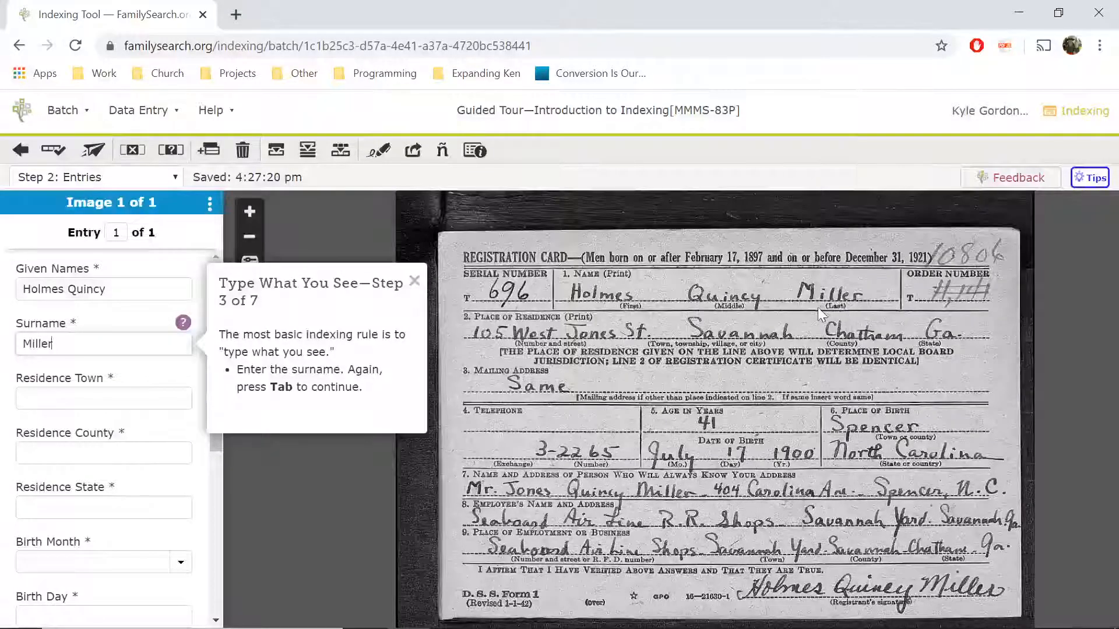
key("Tab")
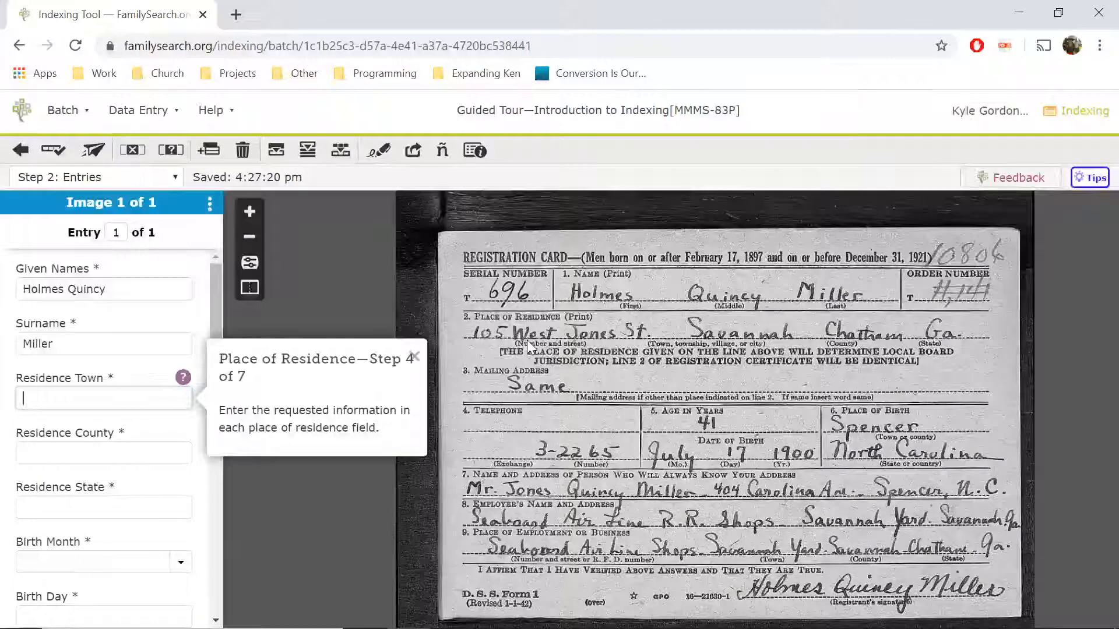
- Enter residence Savannah, Chatham county, state corrected from 'GA' to 'Ga'
type("avannah")
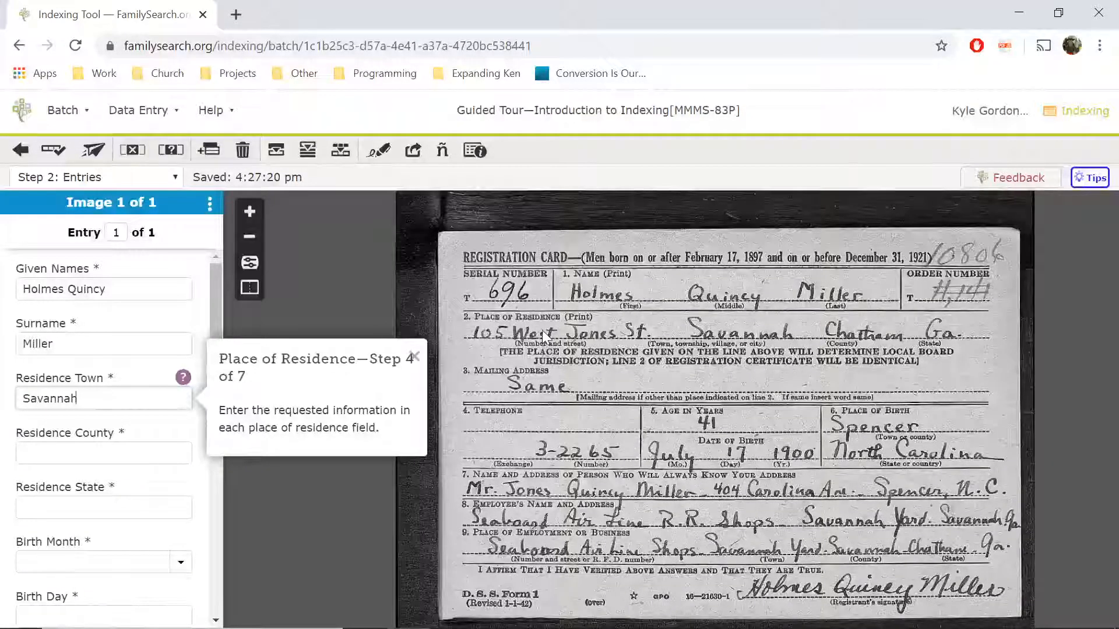
key("Tab")
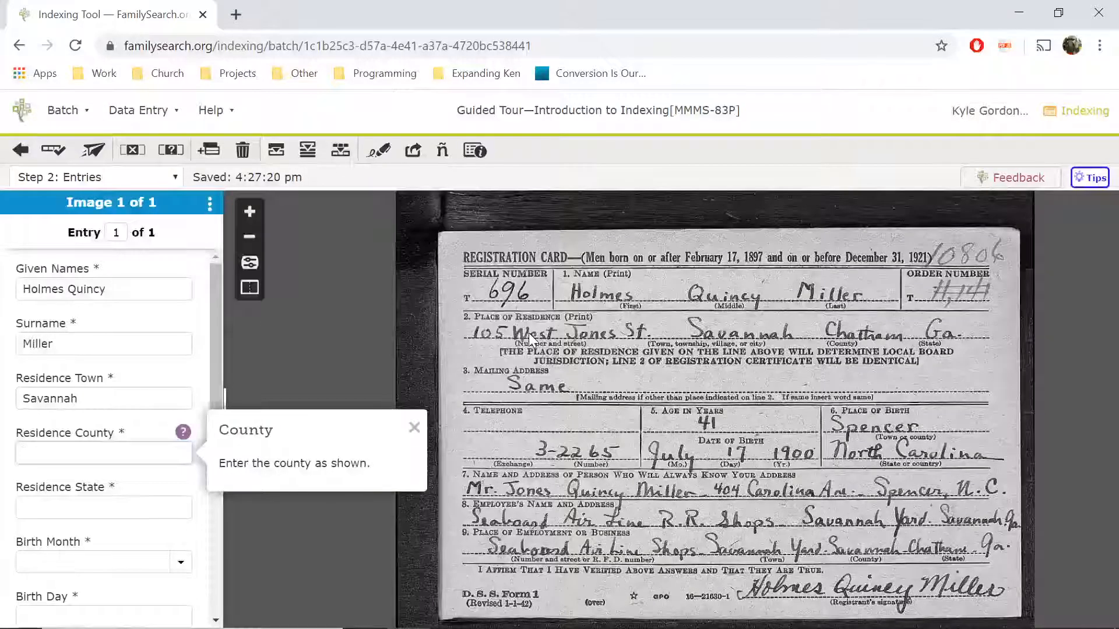
type("Ch")
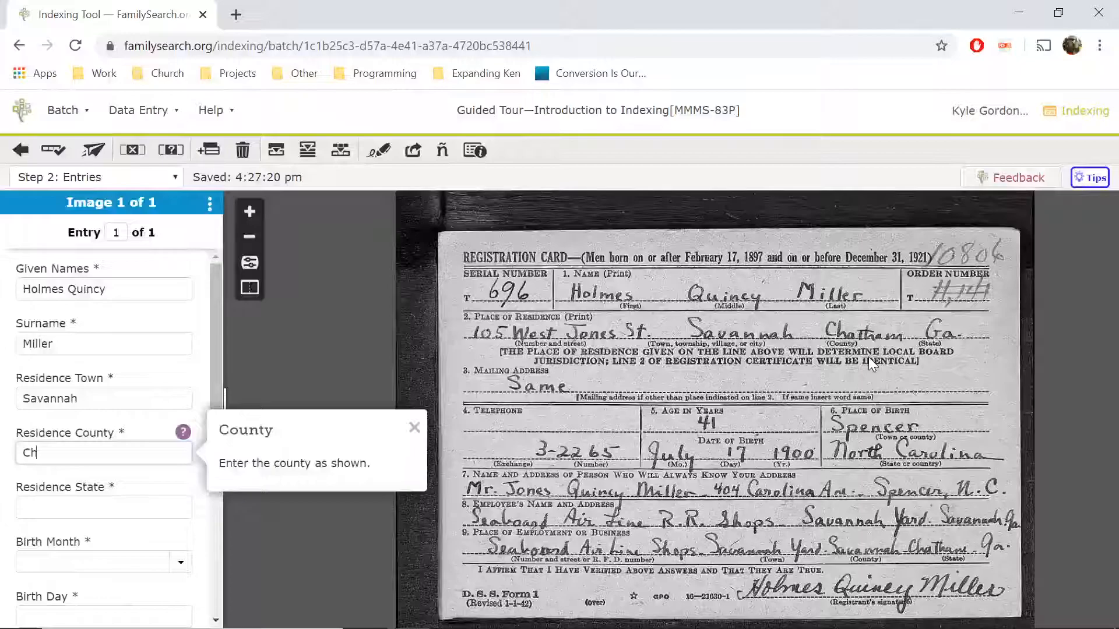
type("atham")
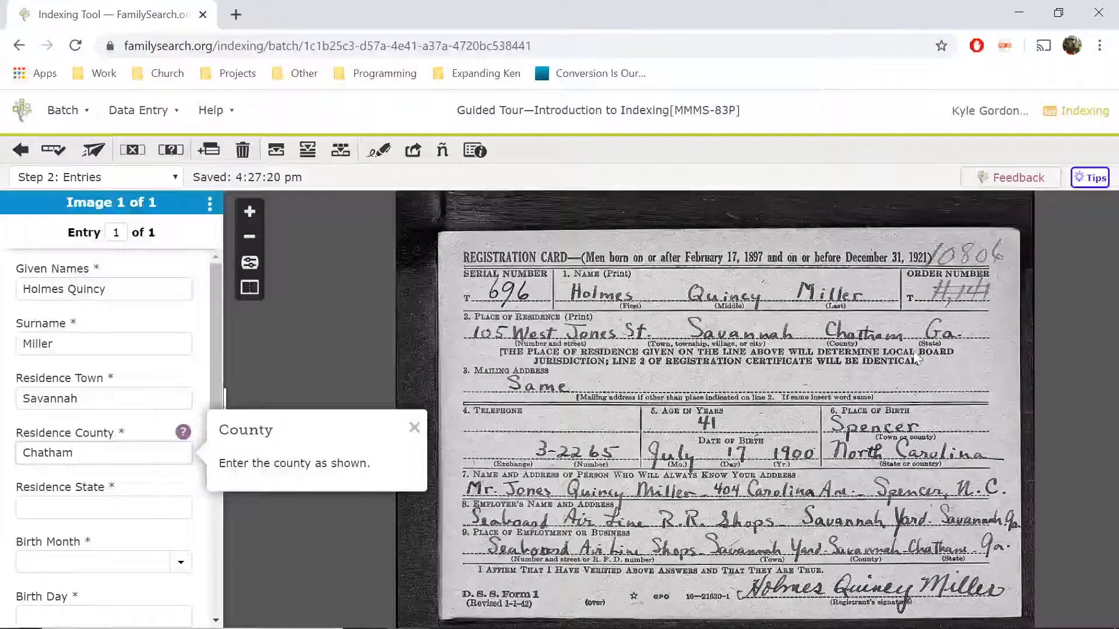
key("Tab")
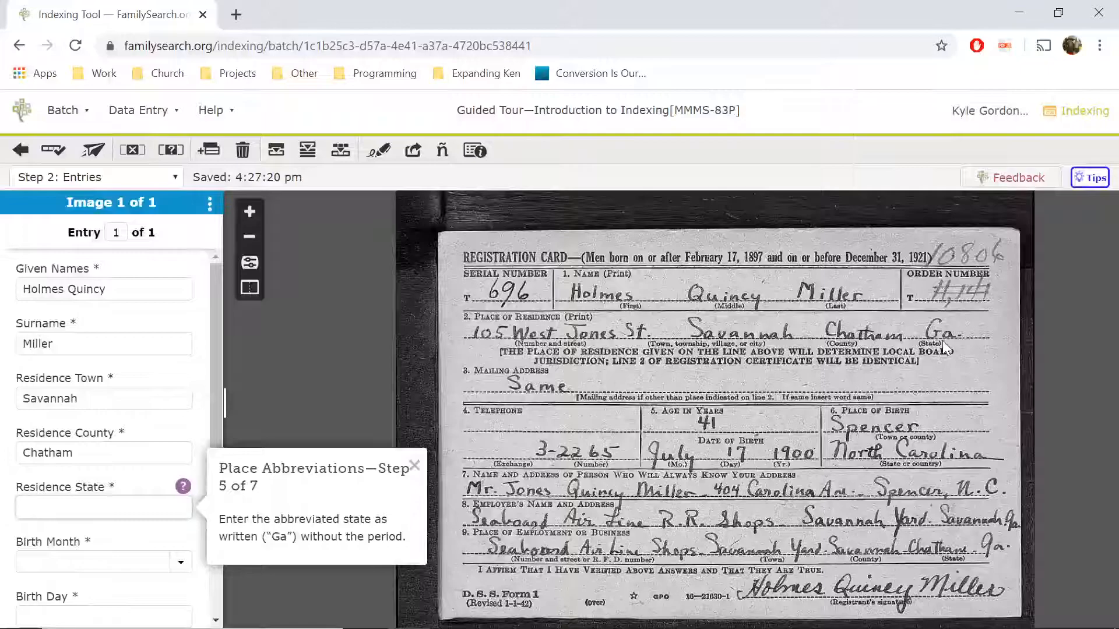
type("GA")
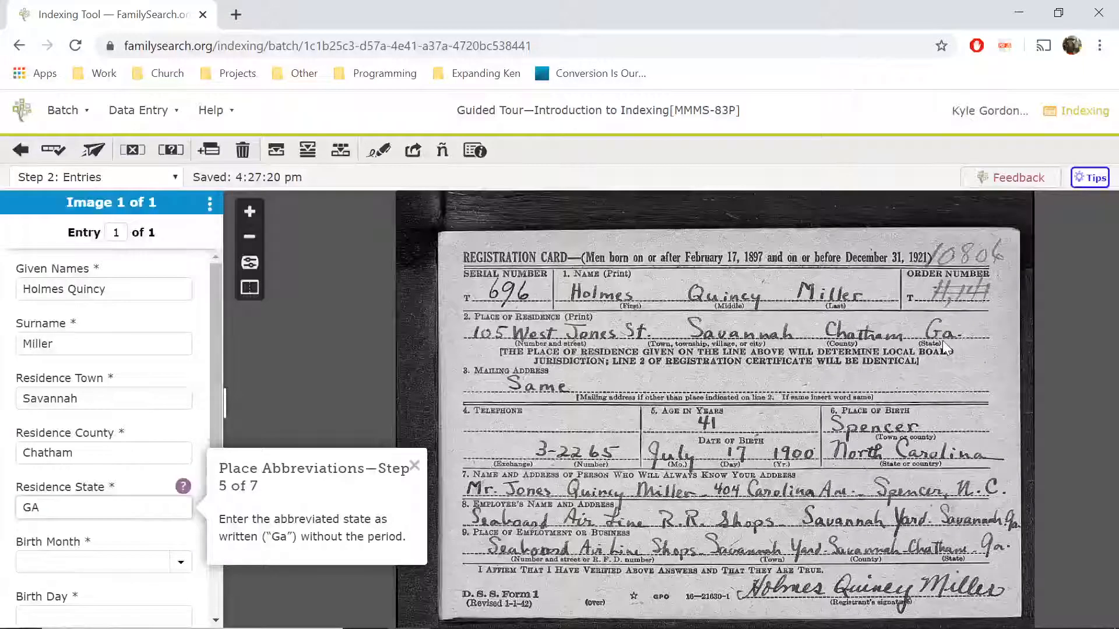
key("Tab")
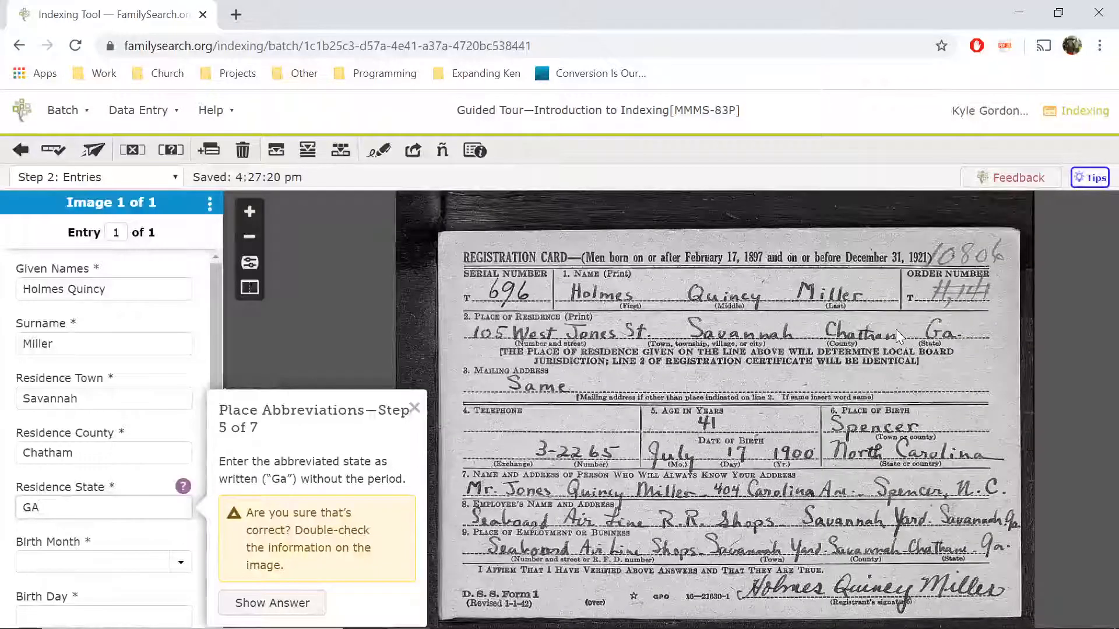
scroll(859, 376, "down", 1)
key("BackSpace")
type("a")
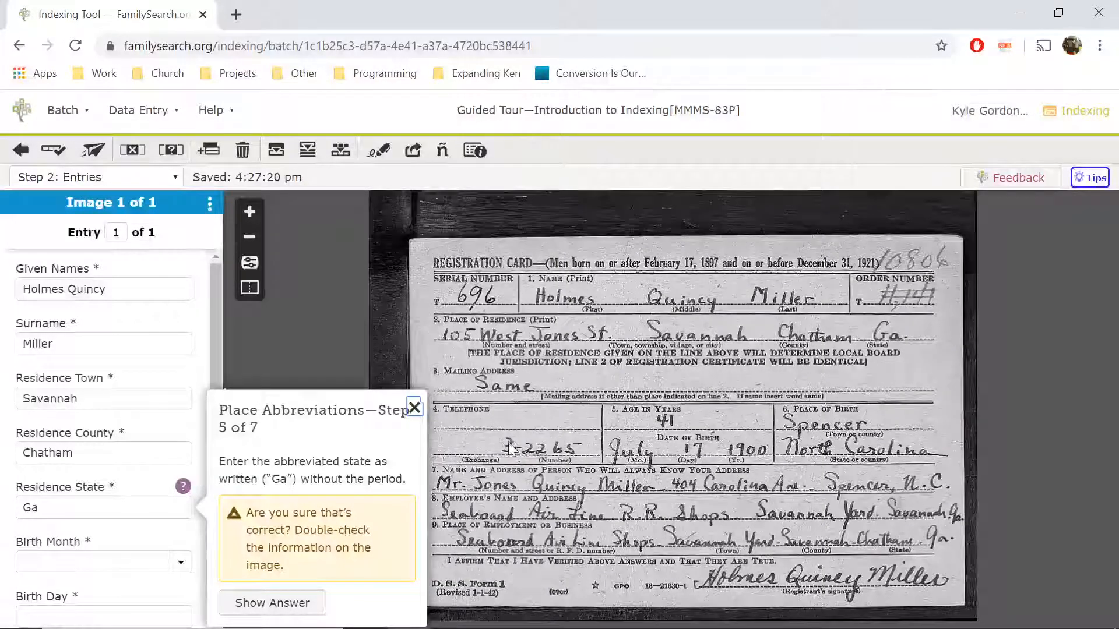
key("Tab")
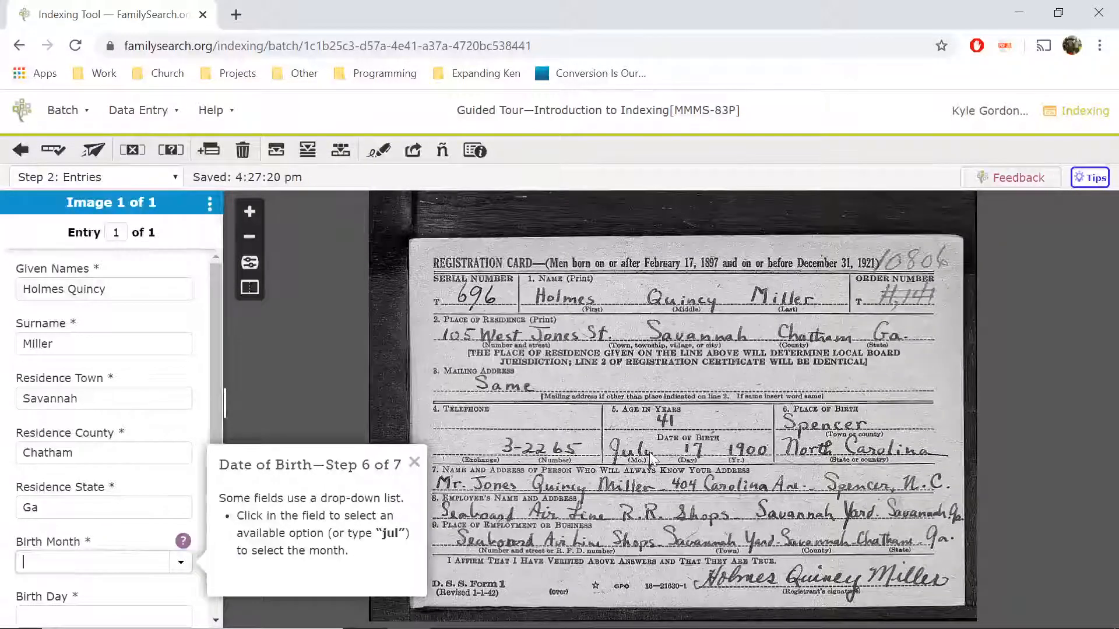
- Set the birth month to Jul, dismissing the Birth Day tour tip along the way
type("Ju")
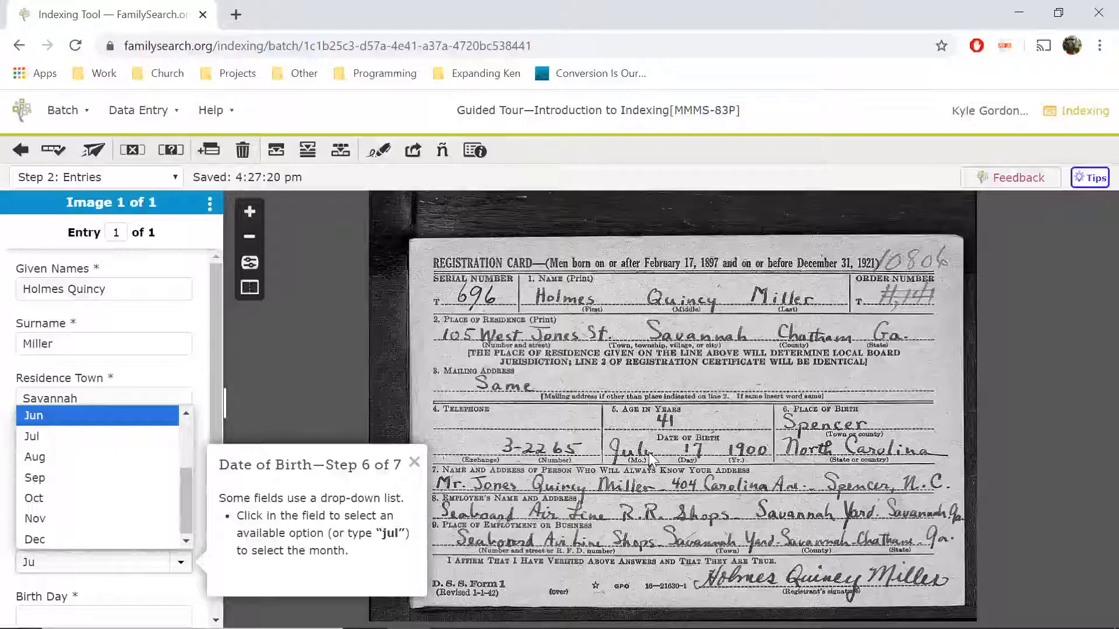
type("l")
key("Tab")
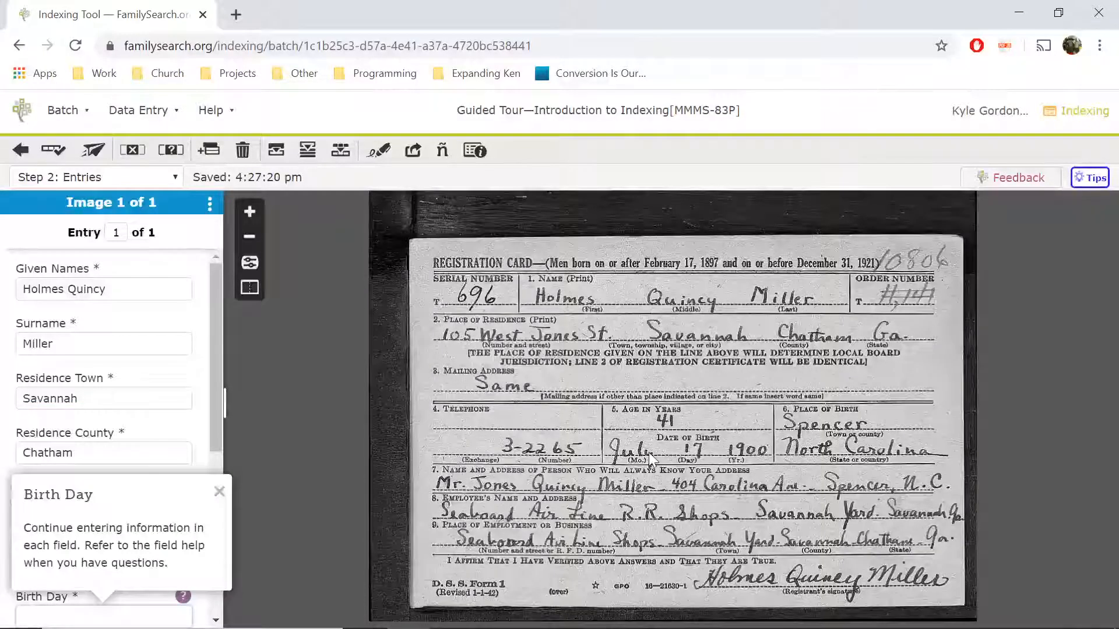
scroll(149, 367, "down", 3)
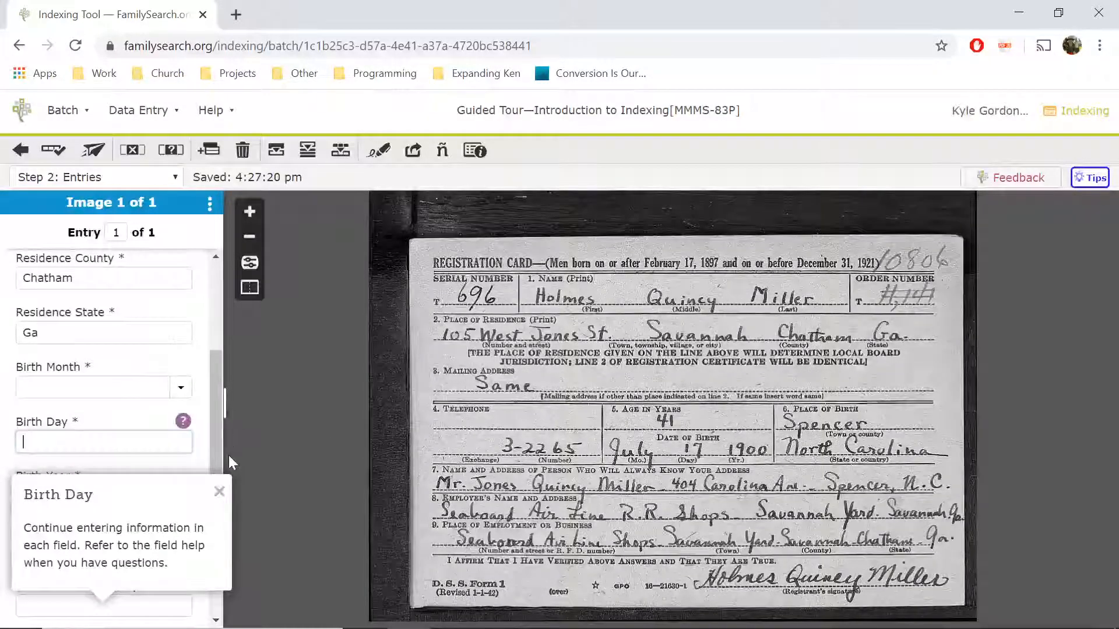
left_click(219, 491)
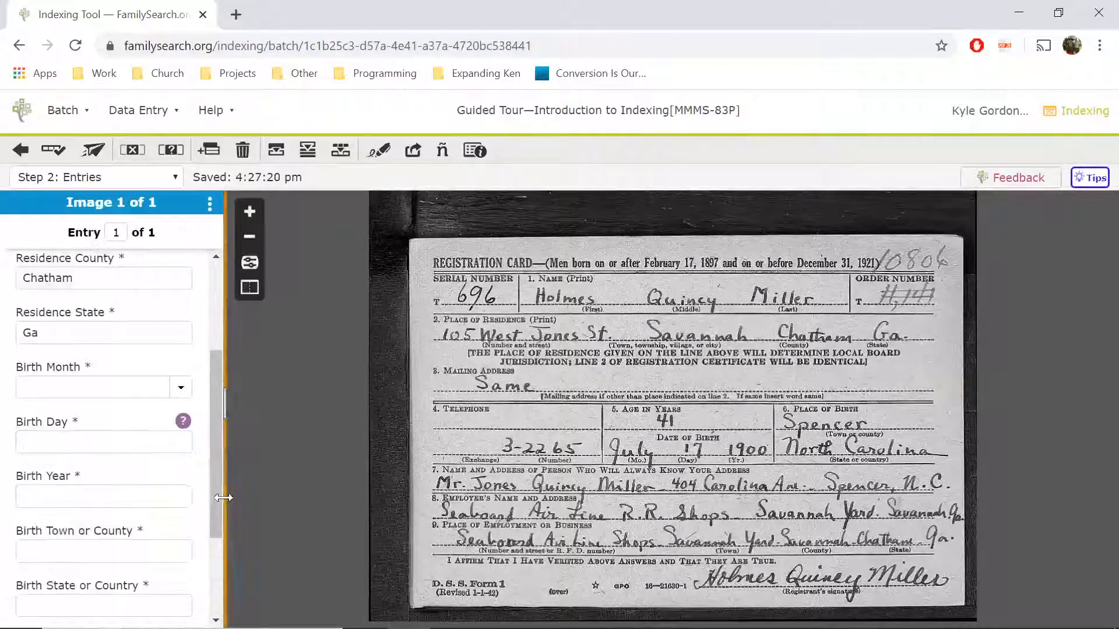
left_click(119, 388)
left_click(180, 388)
type("j")
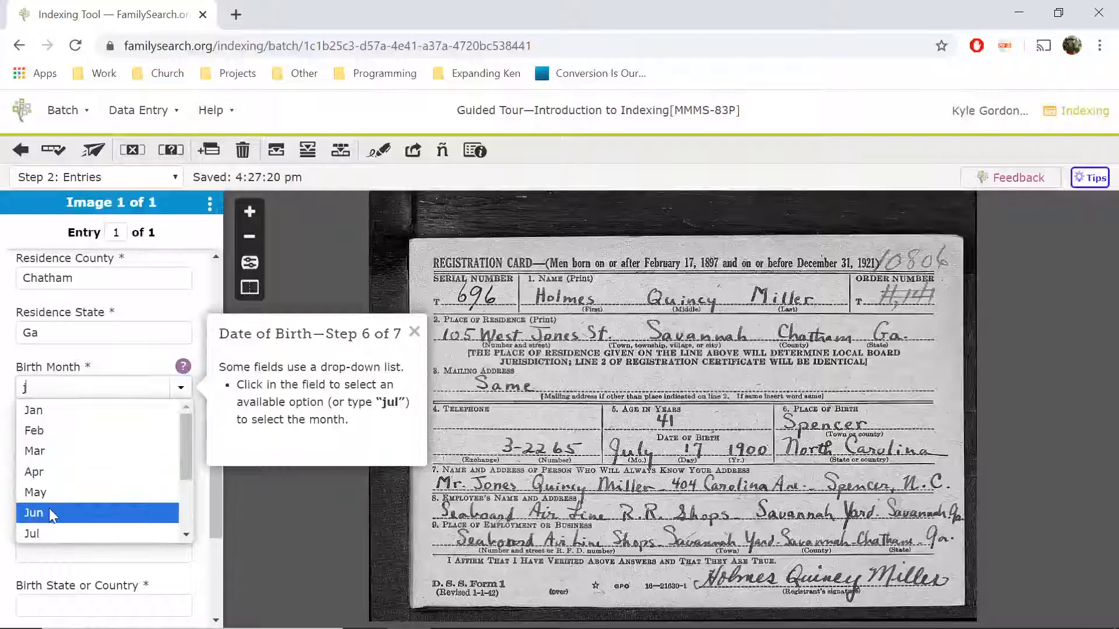
left_click(50, 532)
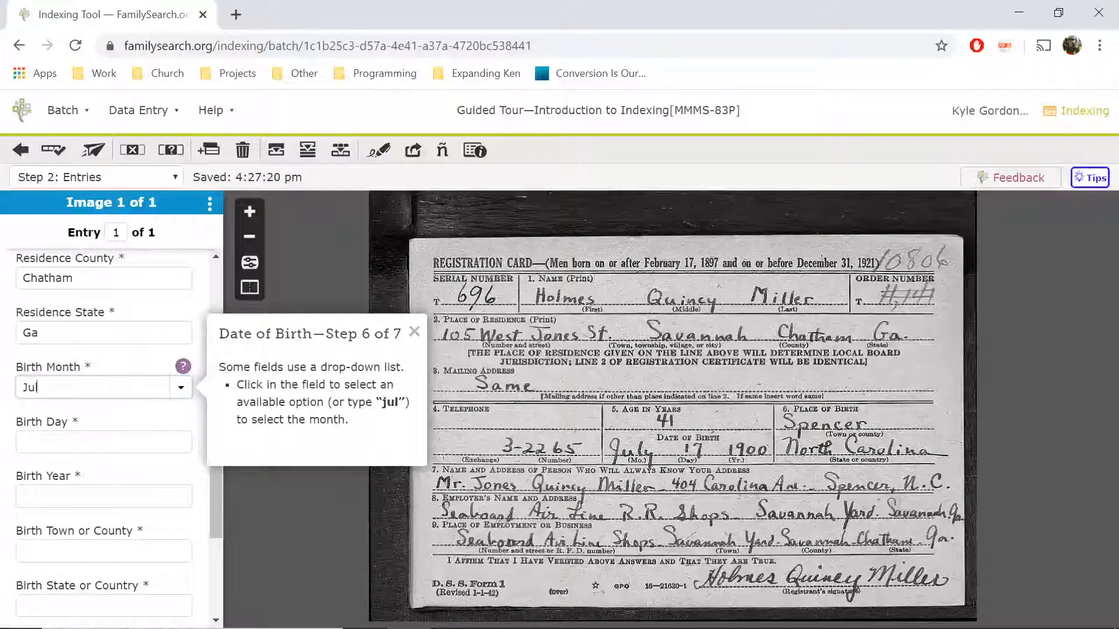
key("Tab")
- Enter birth day 17, year 1900, town Spencer and state NC, then dismiss the final tip
type("17")
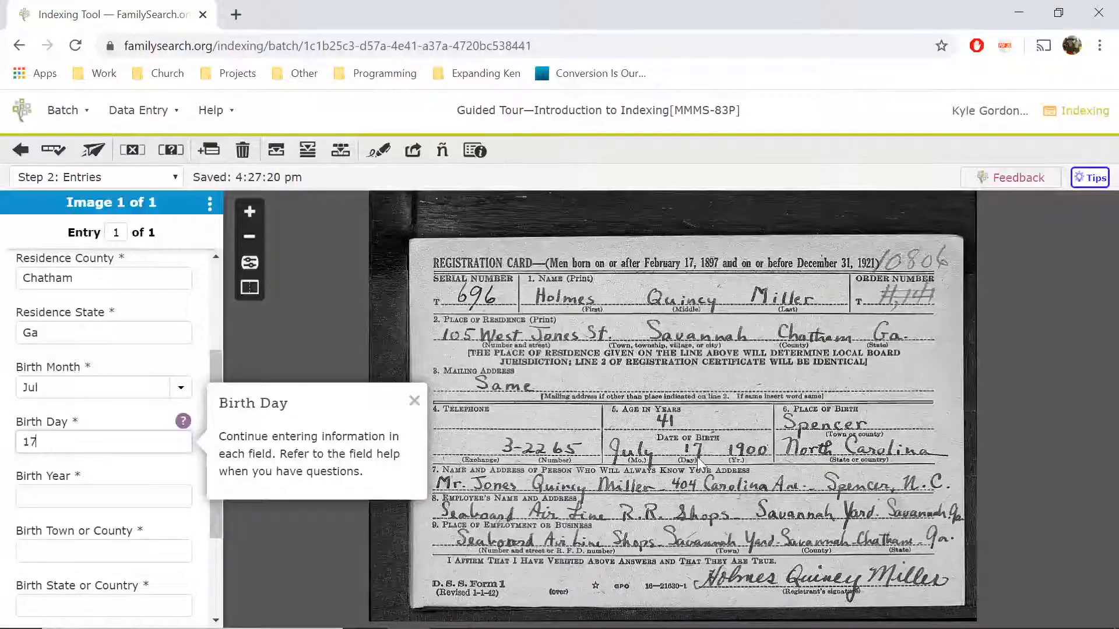
key("Tab")
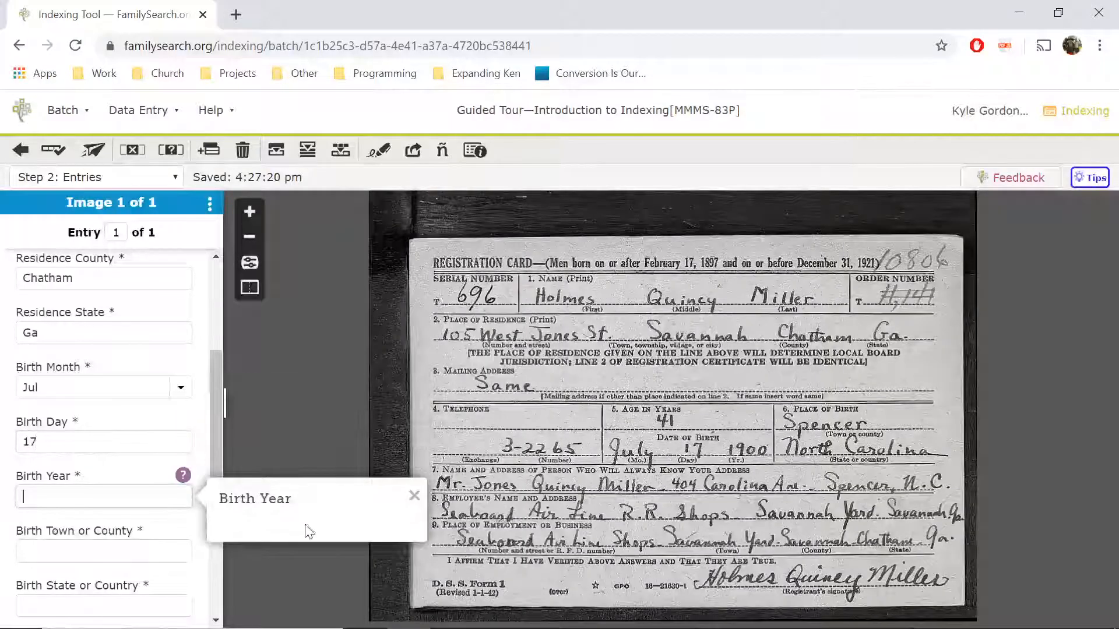
type("1900")
key("Tab")
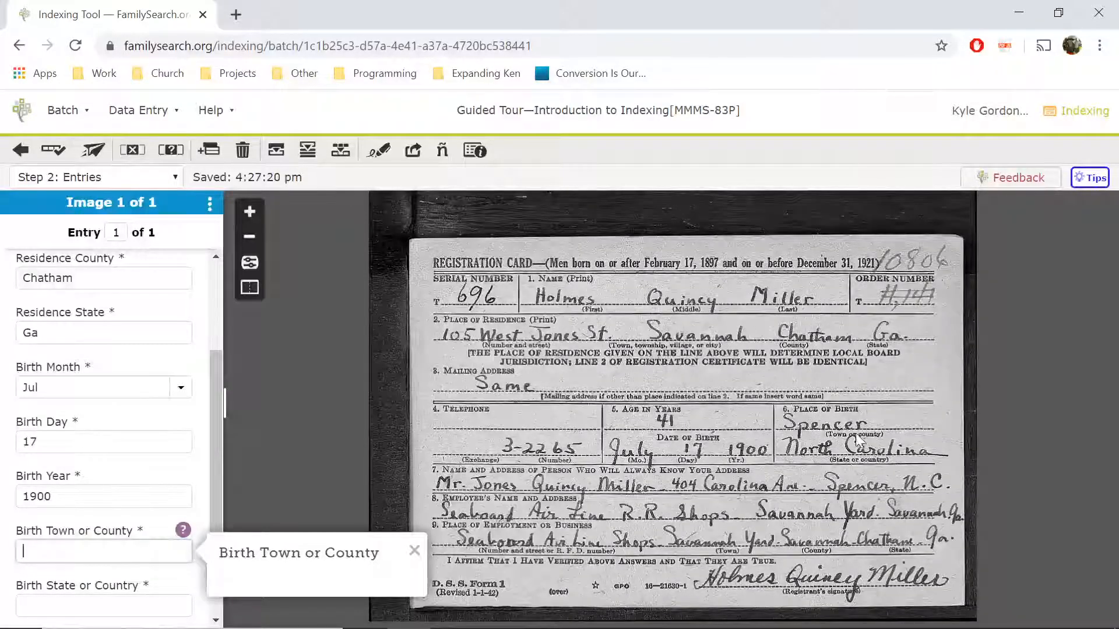
type("Spence")
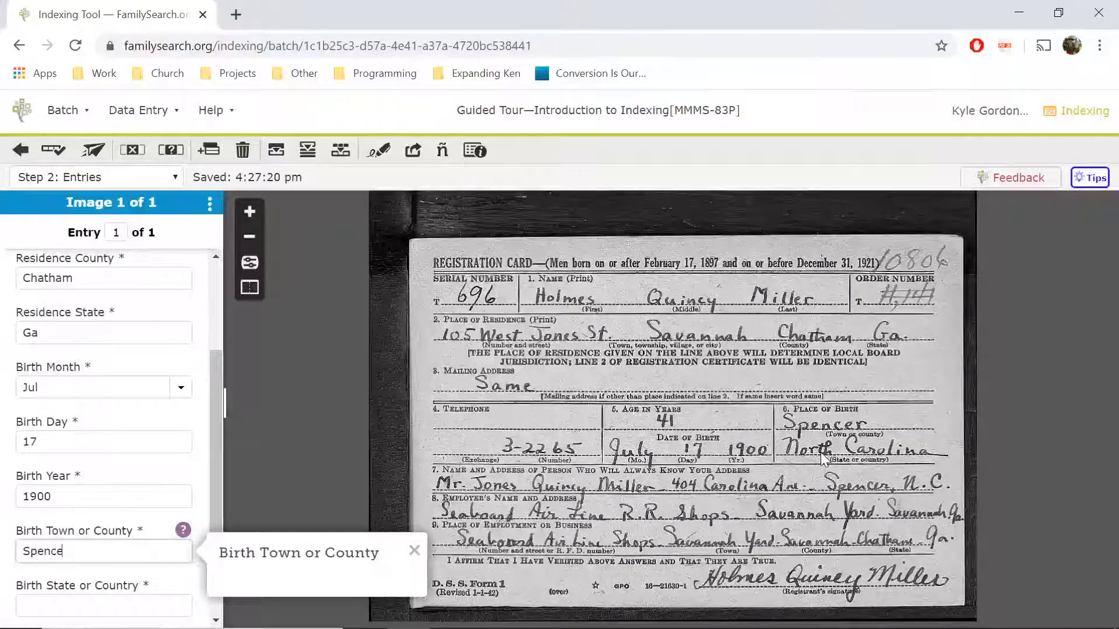
type("r")
key("Tab")
type("N")
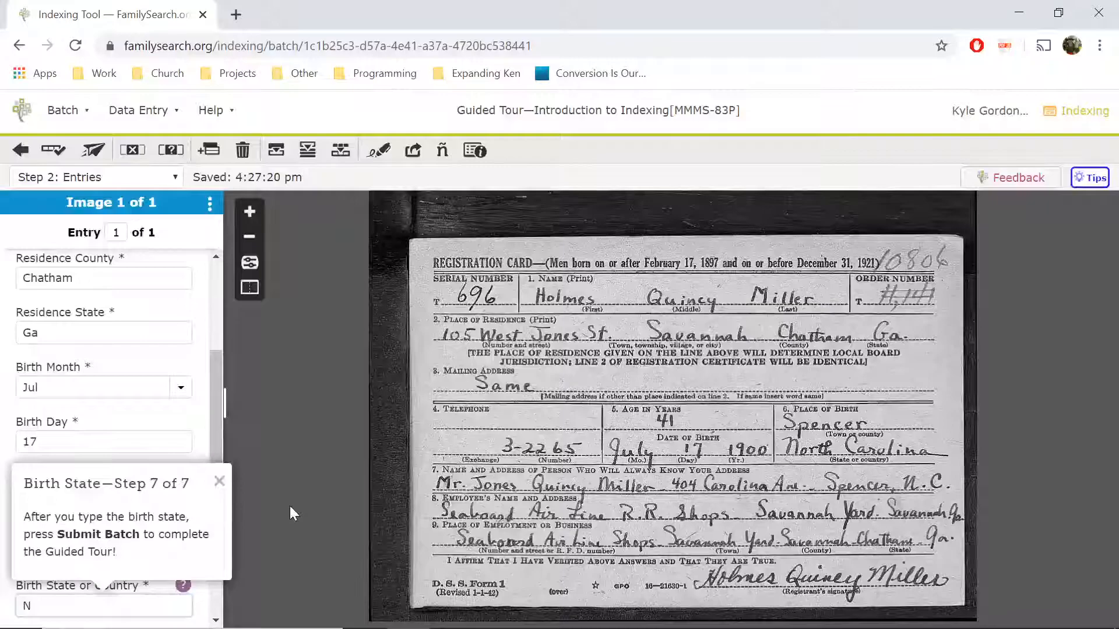
type("C")
left_click(219, 481)
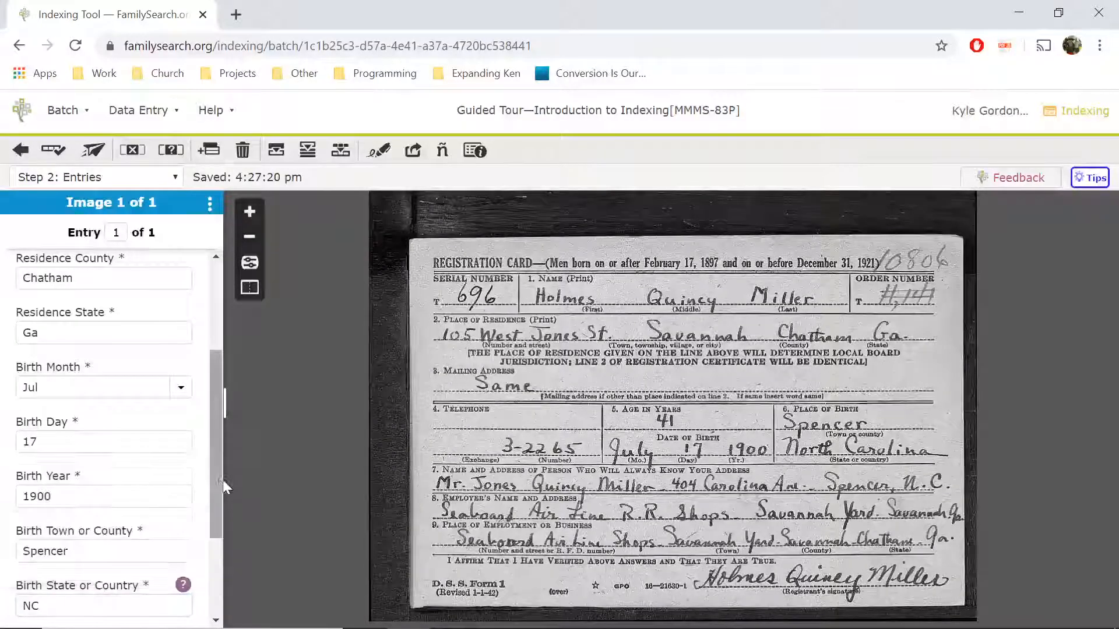
- Submit the tour batch, confirm it after the quality check, and go to Find Batches
scroll(214, 453, "down", 3)
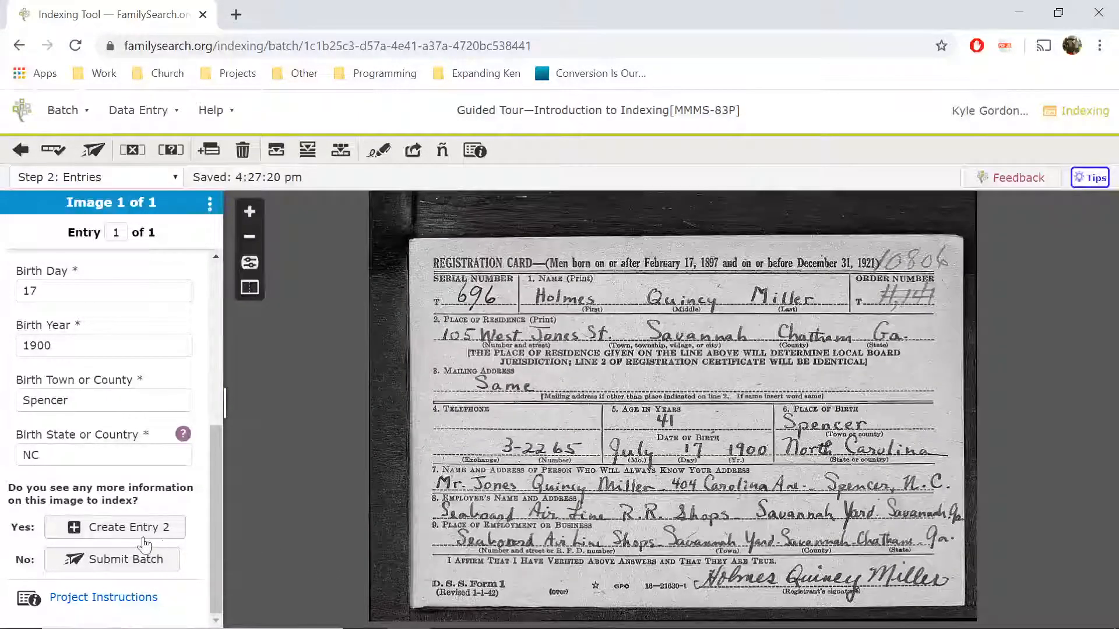
left_click(106, 561)
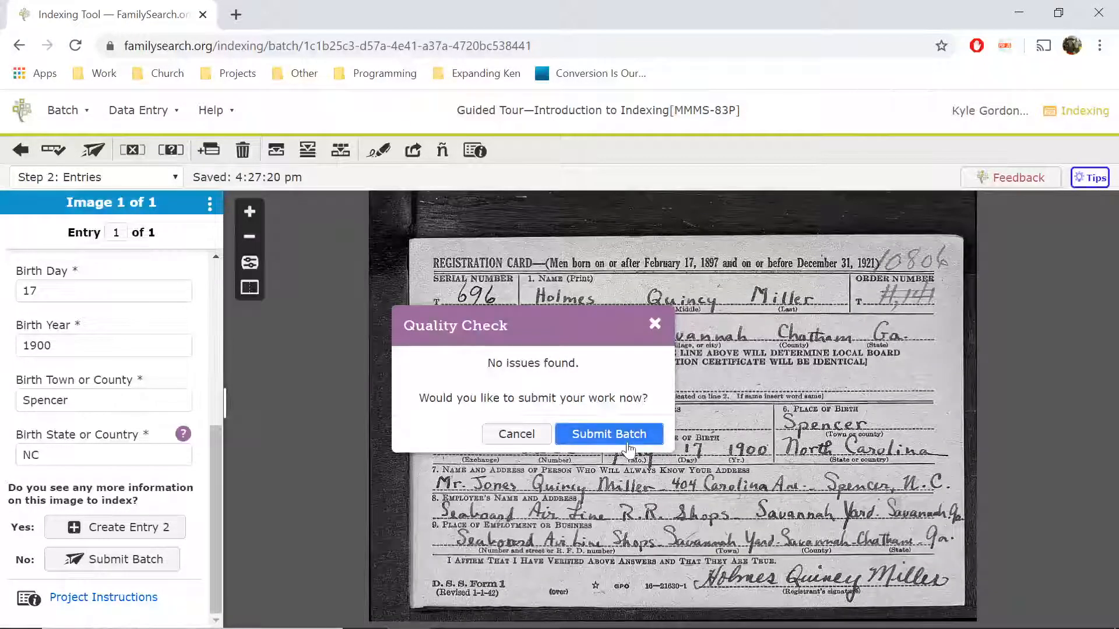
left_click(609, 437)
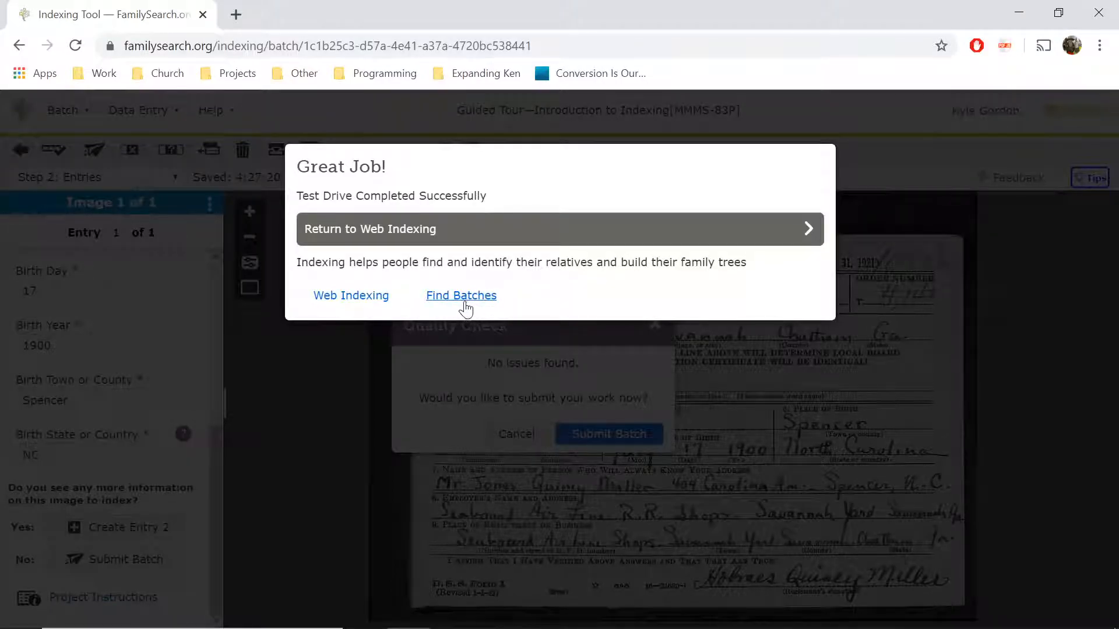
left_click(464, 304)
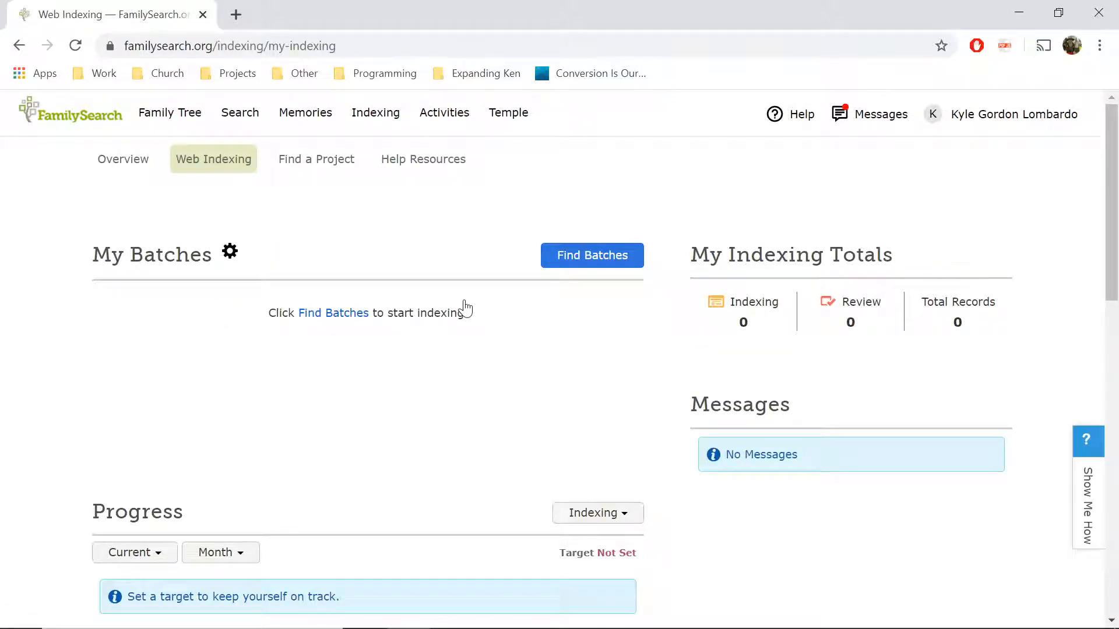
- Search available batches and start indexing US, Alaska—Naturalizations, 1884–1991
left_click(342, 315)
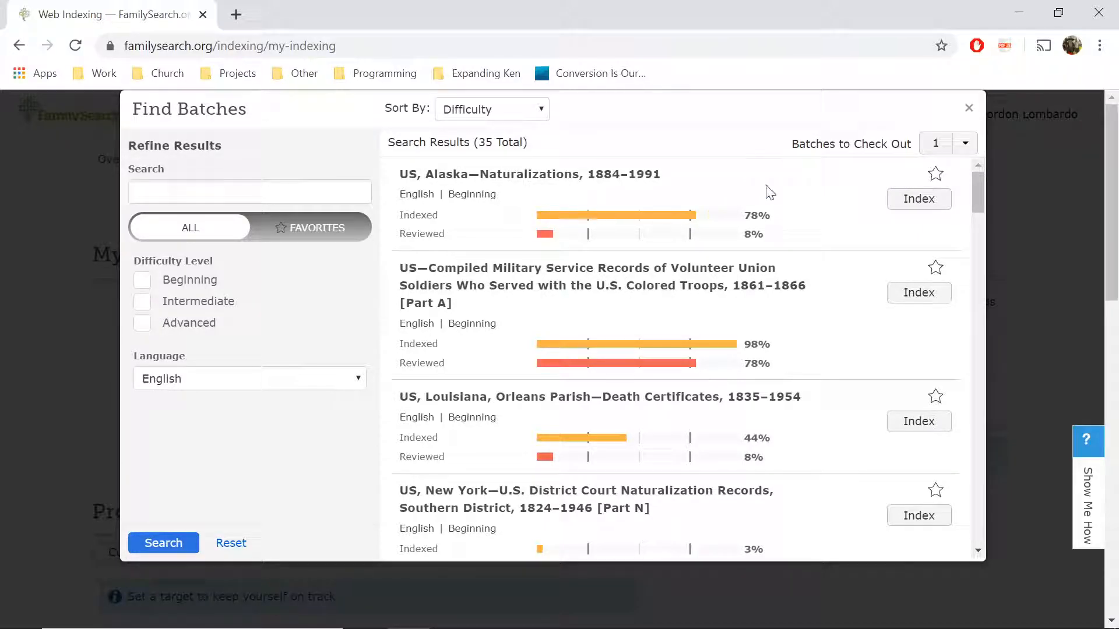
left_click(916, 204)
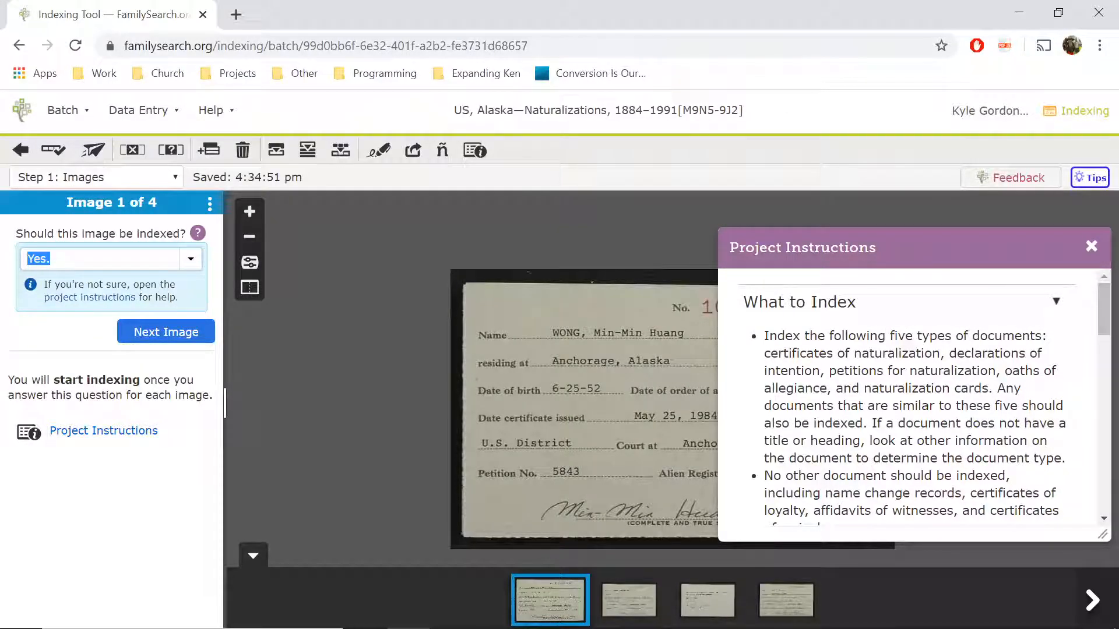
- Read through the project instructions, move them off the certificate number, and close them
scroll(908, 408, "down", 2)
scroll(909, 408, "up", 2)
mouse_move(1105, 326)
left_mouse_down()
mouse_move(1114, 497)
mouse_move(1115, 322)
left_mouse_up()
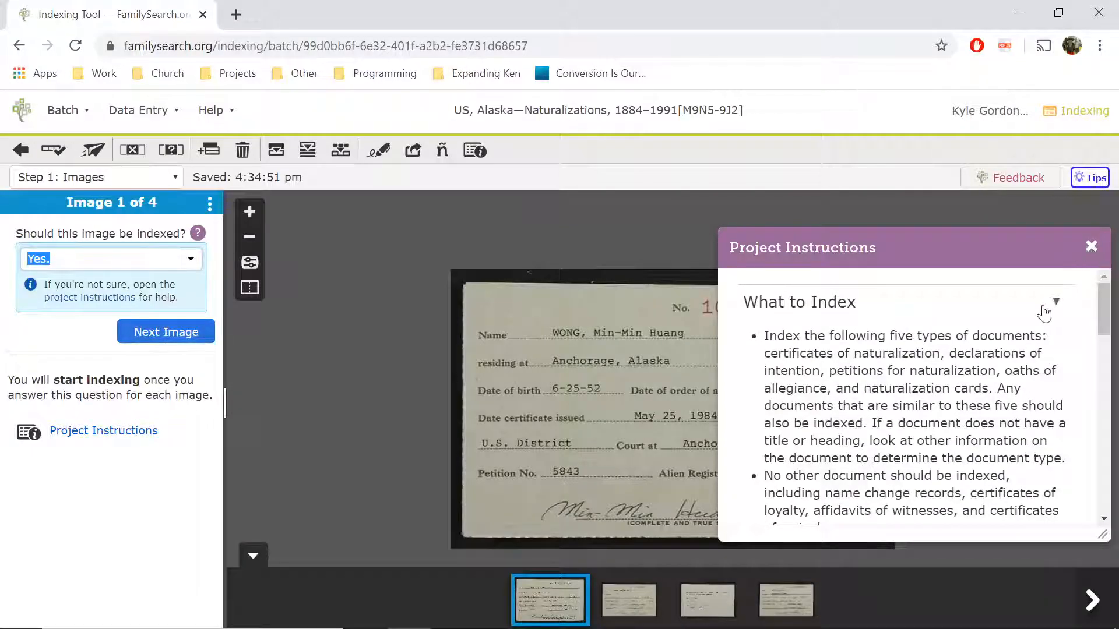
scroll(965, 323, "down", 5)
scroll(956, 376, "down", 2)
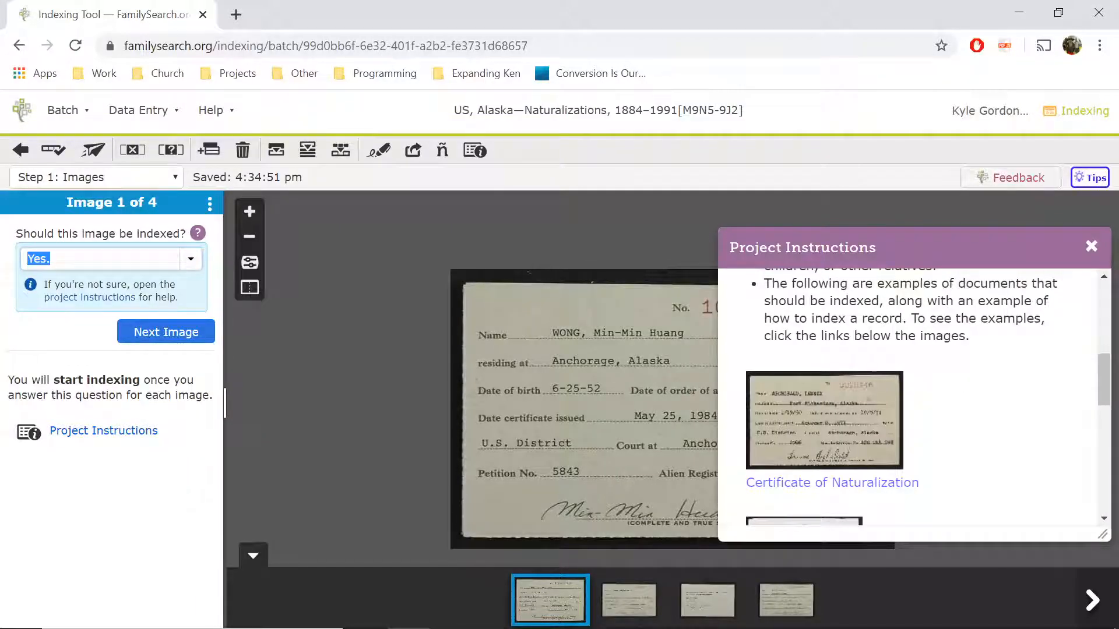
left_click_drag(839, 256, 876, 264)
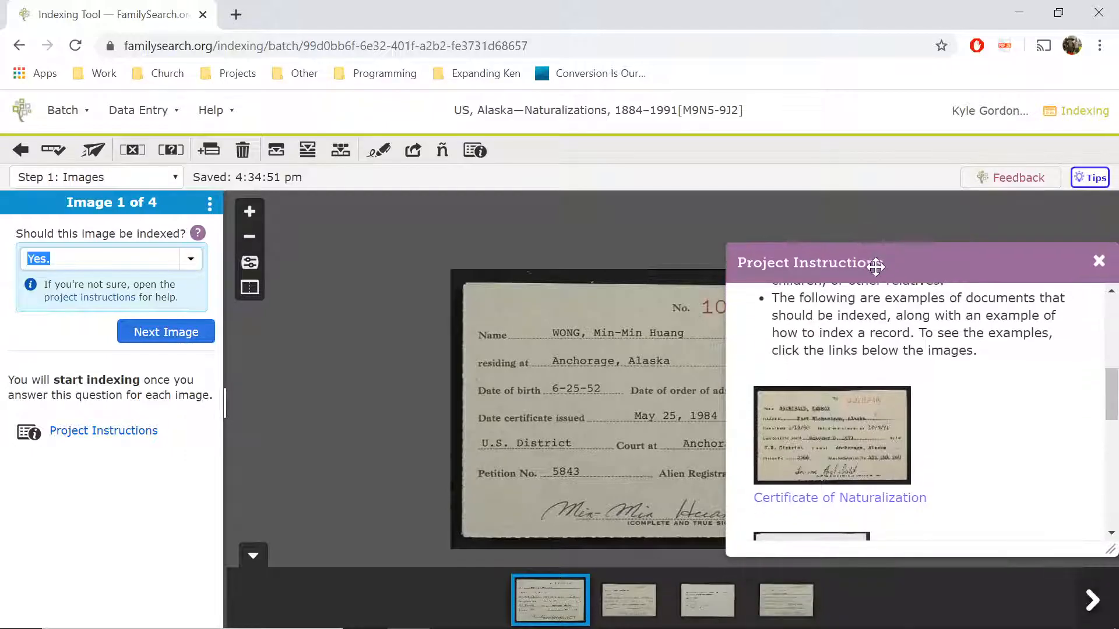
left_click(1099, 261)
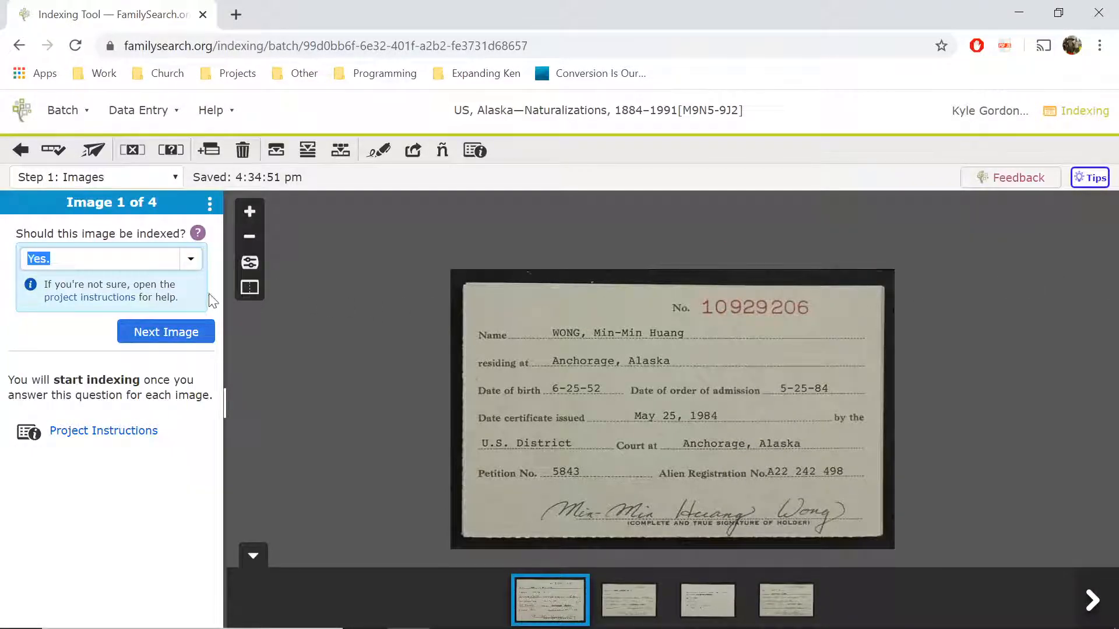
- Preview images 2, 3 and 4 in the filmstrip, return to image 1, then advance to image 2
left_click(619, 603)
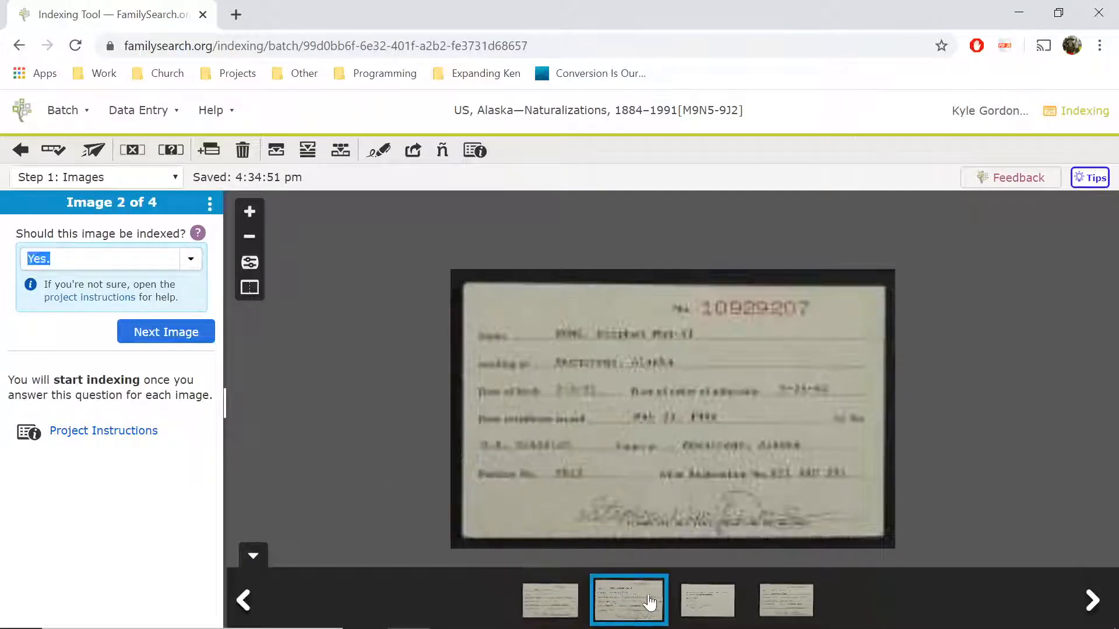
left_click(708, 598)
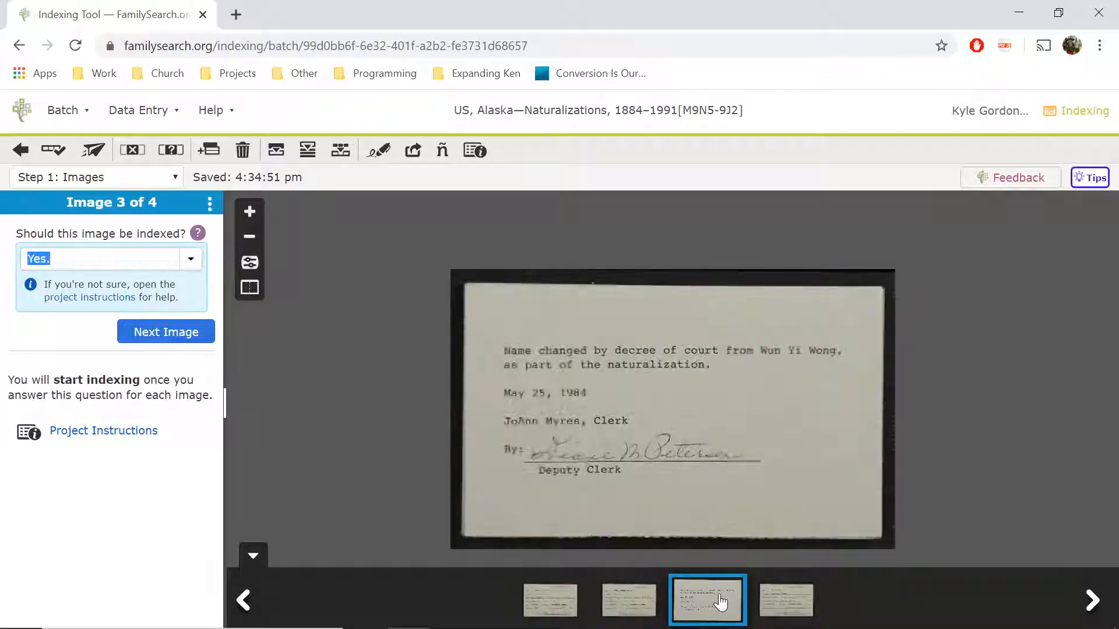
left_click(766, 604)
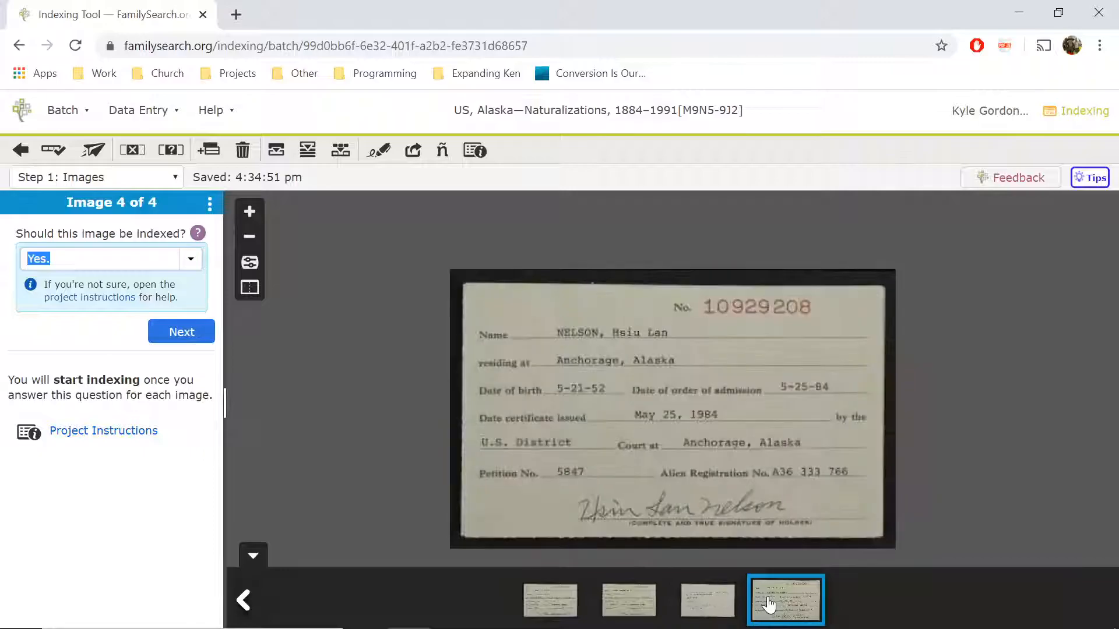
left_click(708, 598)
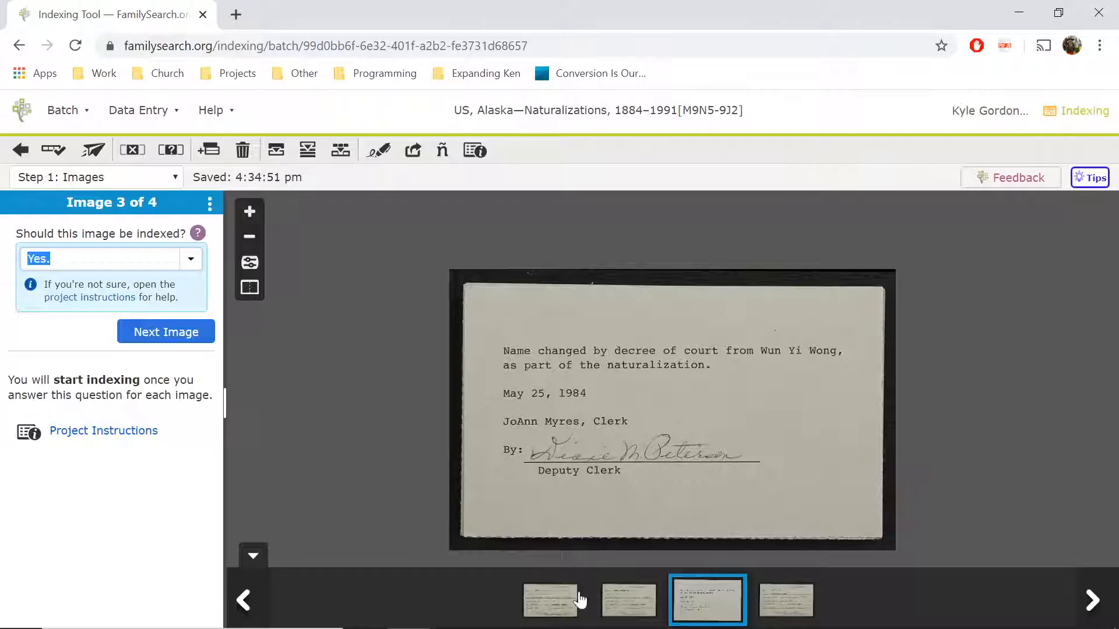
left_click(577, 615)
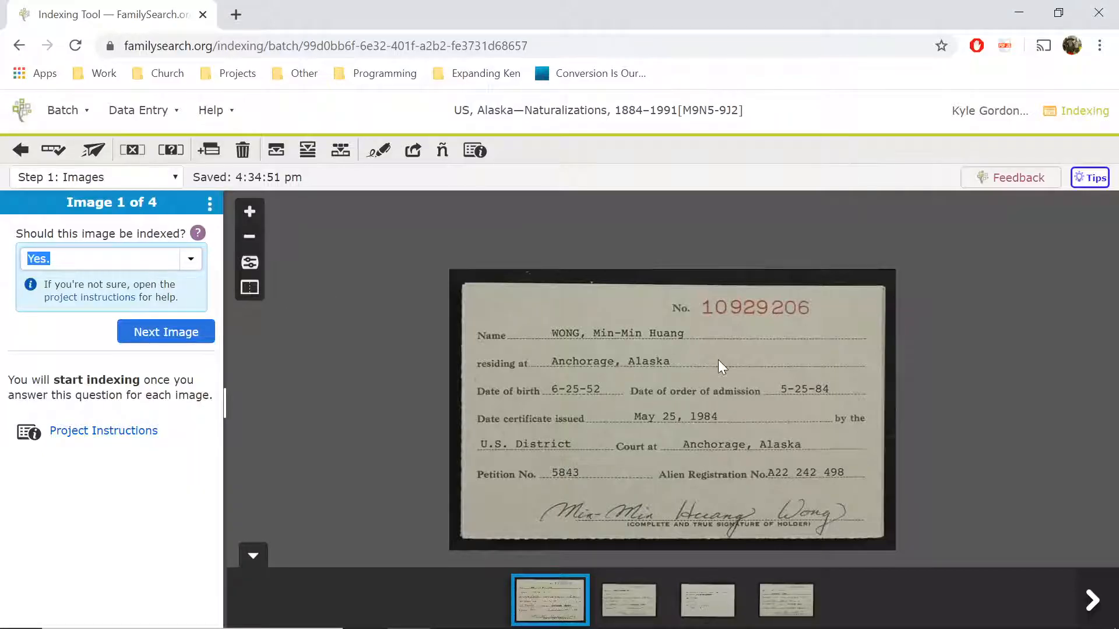
left_click(166, 332)
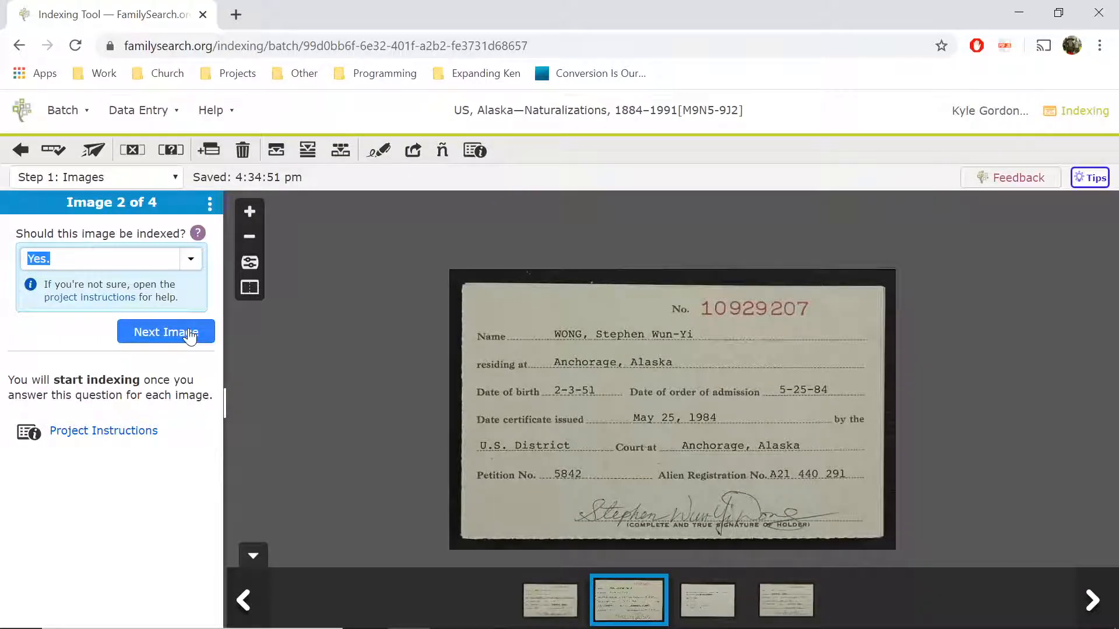
left_click(189, 336)
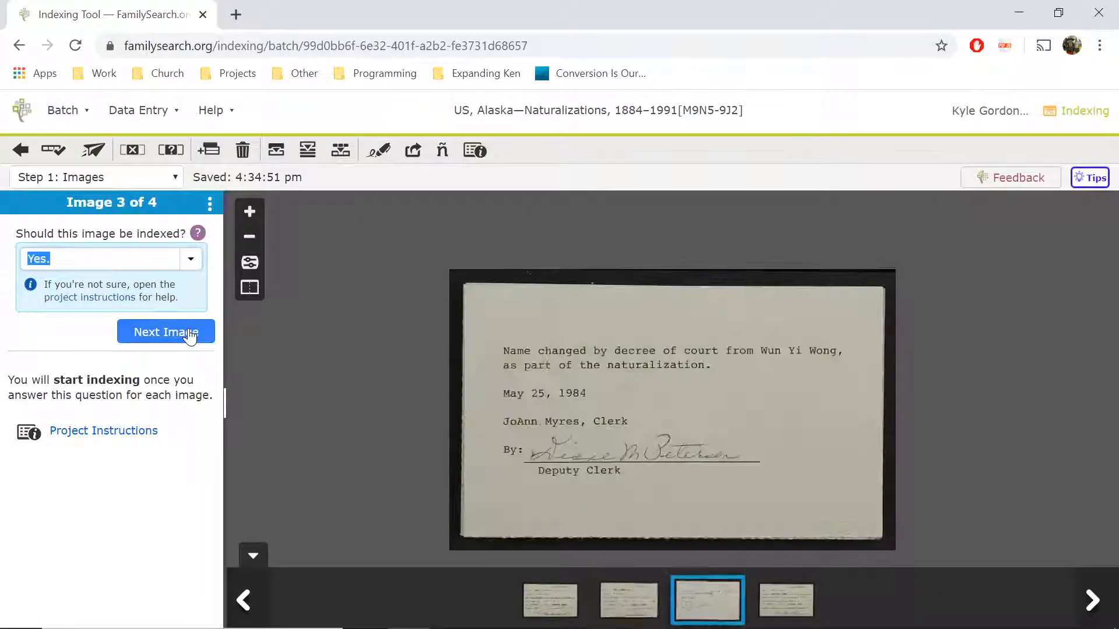
left_click(196, 235)
scroll(146, 274, "down", 2)
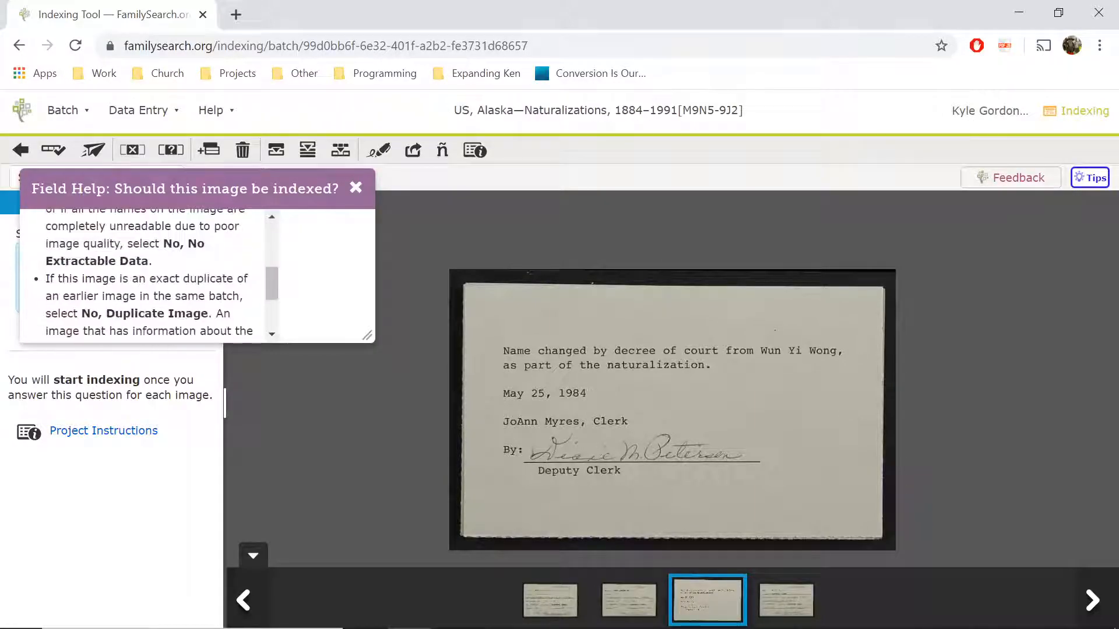
left_click(355, 187)
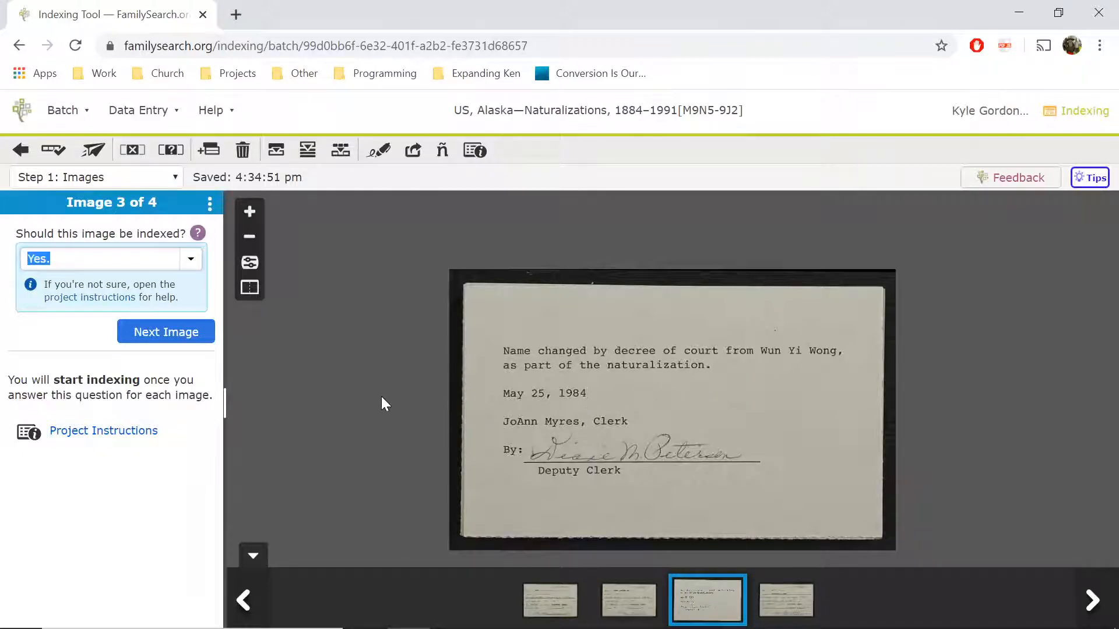
- View the Certificate of Naturalization example from the project instructions, then return to the batch
left_click(82, 297)
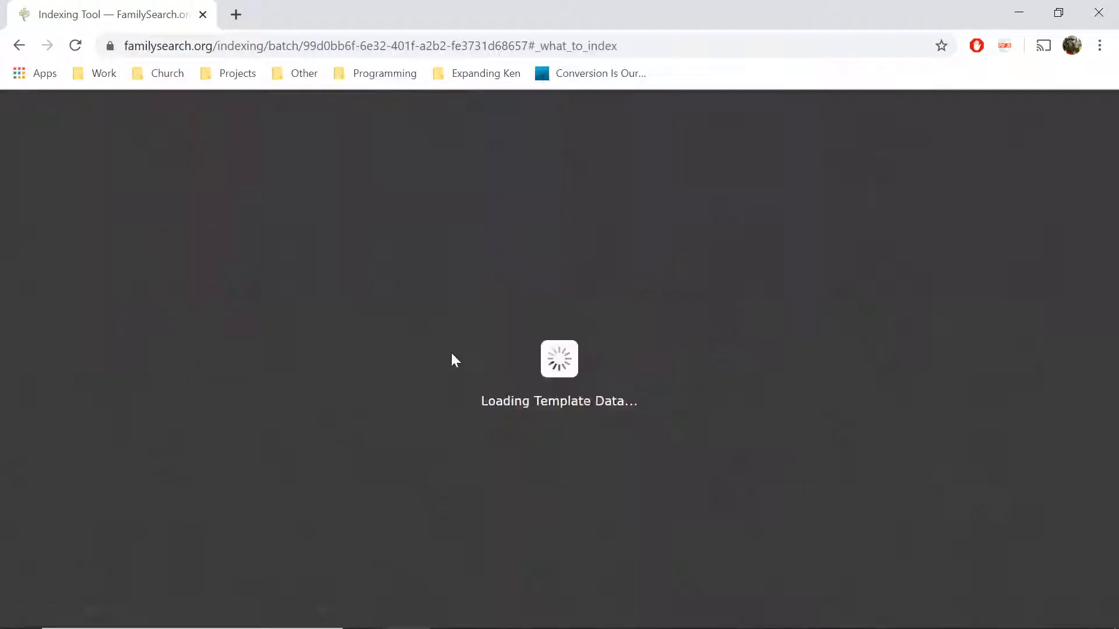
scroll(916, 441, "down", 2)
scroll(916, 441, "down", 5)
scroll(859, 420, "down", 1)
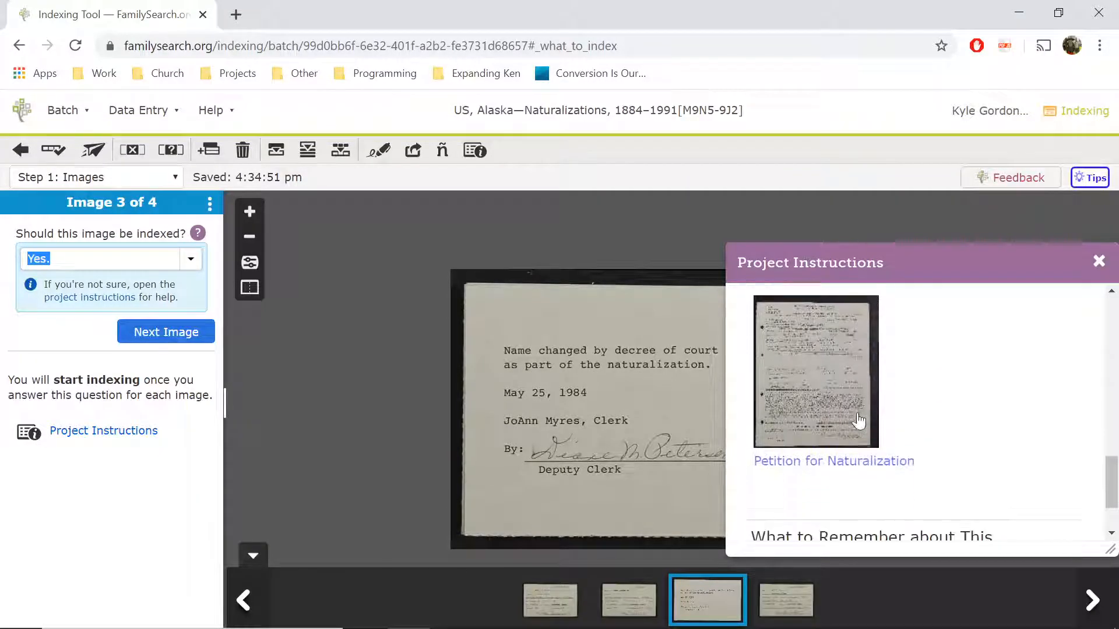
scroll(859, 420, "down", 2)
scroll(867, 387, "up", 4)
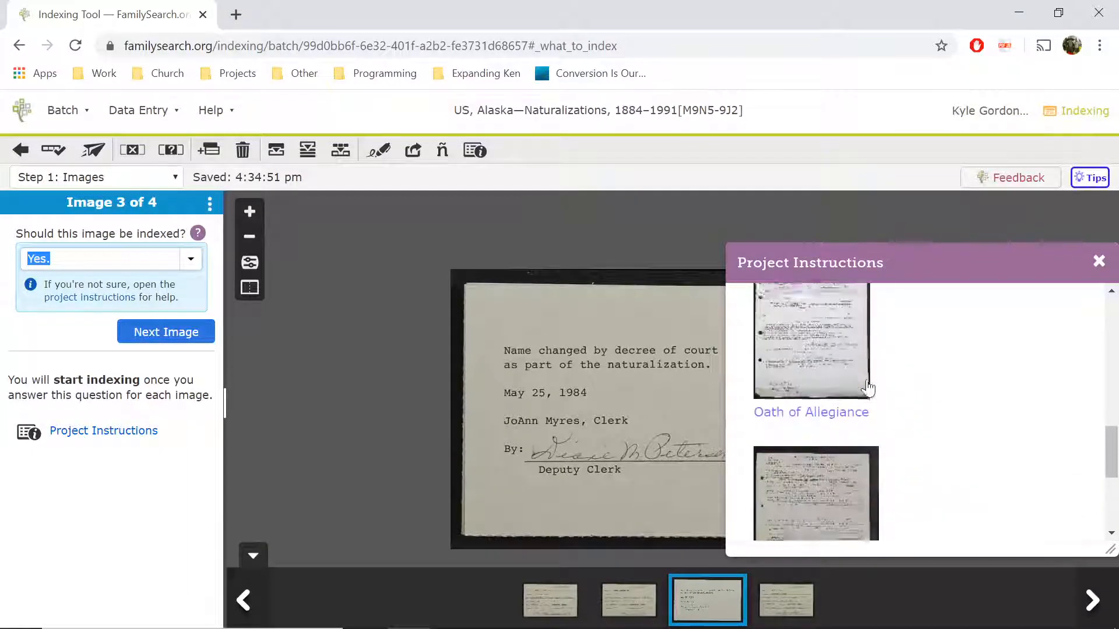
scroll(866, 387, "up", 4)
left_click(877, 496)
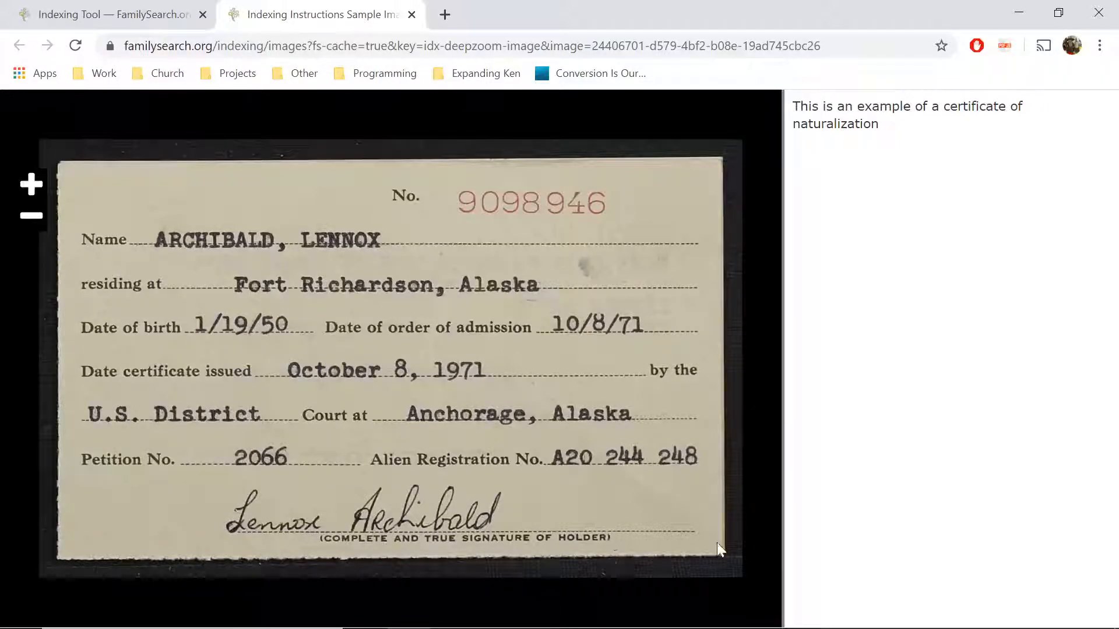
left_click(170, 18)
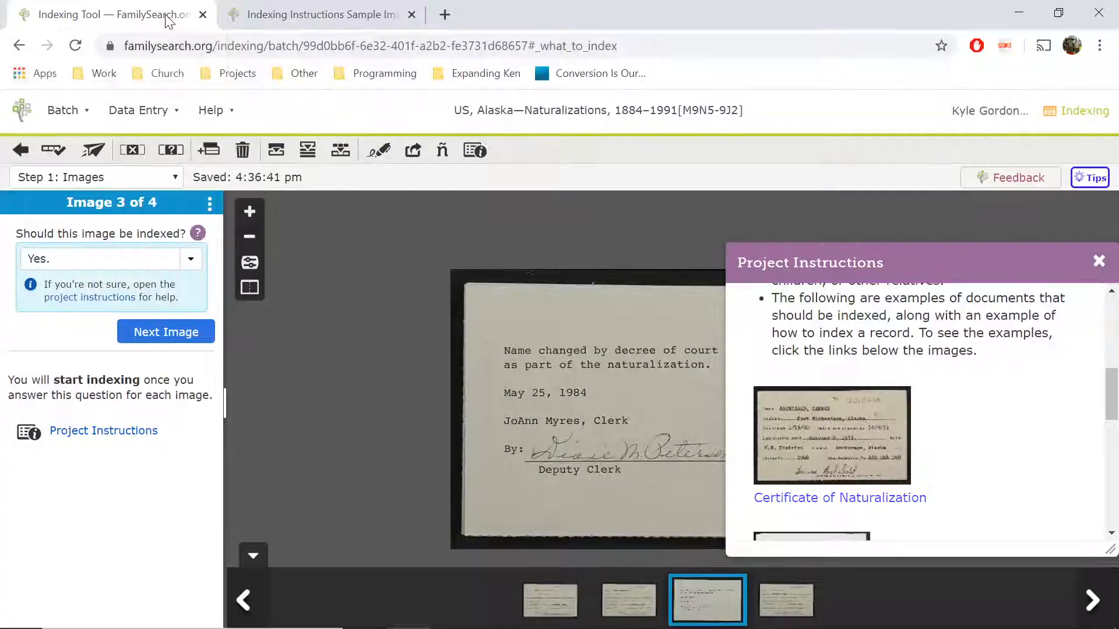
- Mark image 3 as No, No Extractable Data and move on to image 4 of 4
left_click(1099, 261)
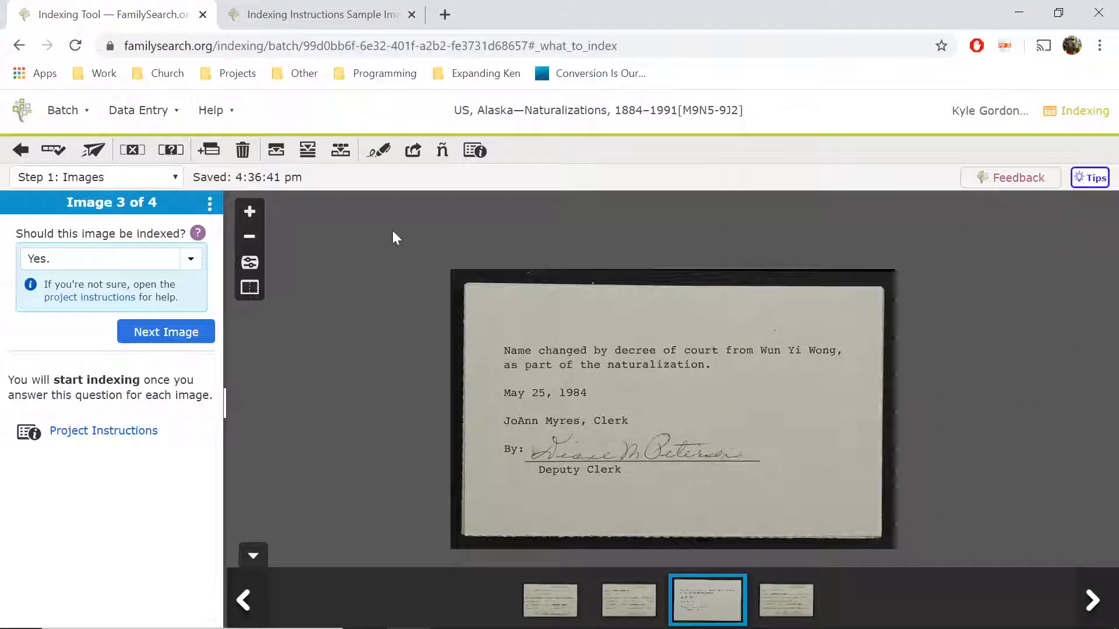
left_click(191, 258)
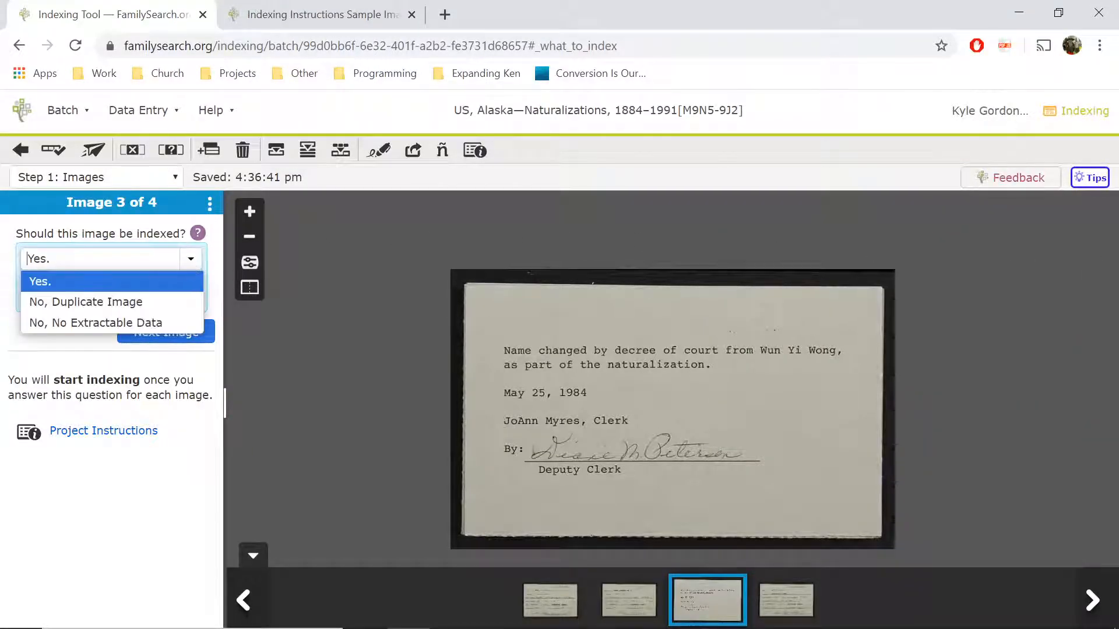
left_click(125, 323)
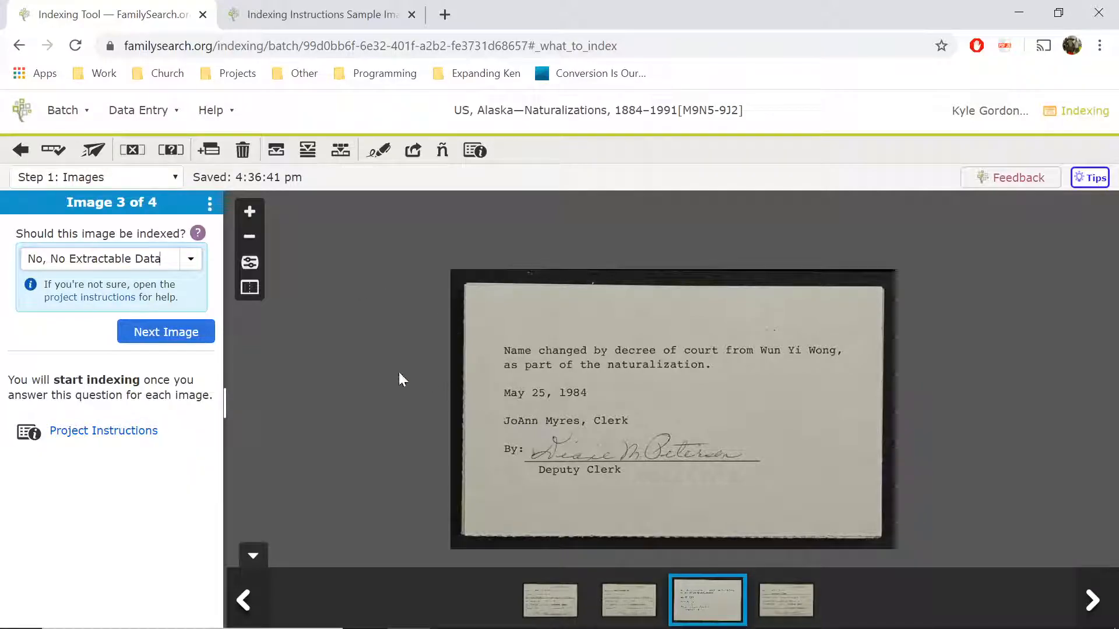
left_click(194, 335)
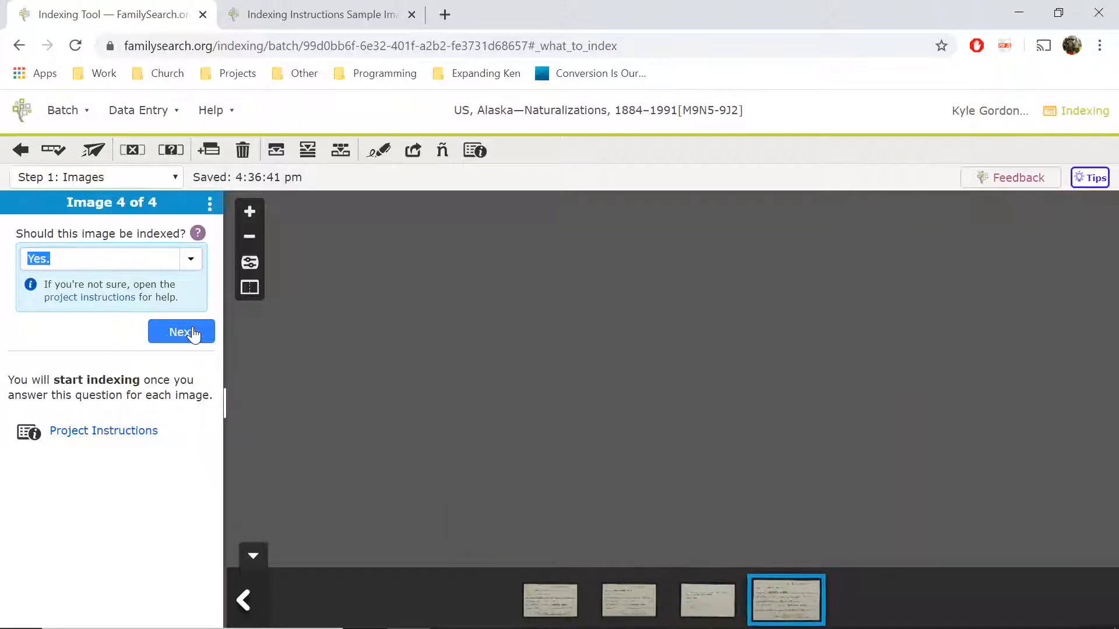
- Begin data entry with the certificate's record number and the holder's given names and surname
left_click(194, 334)
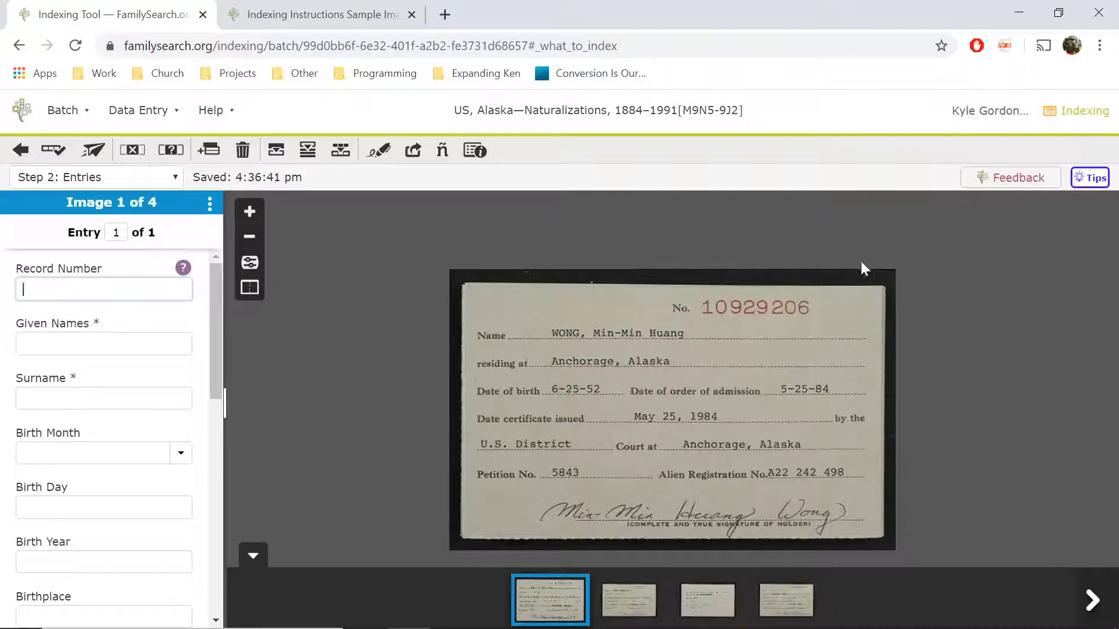
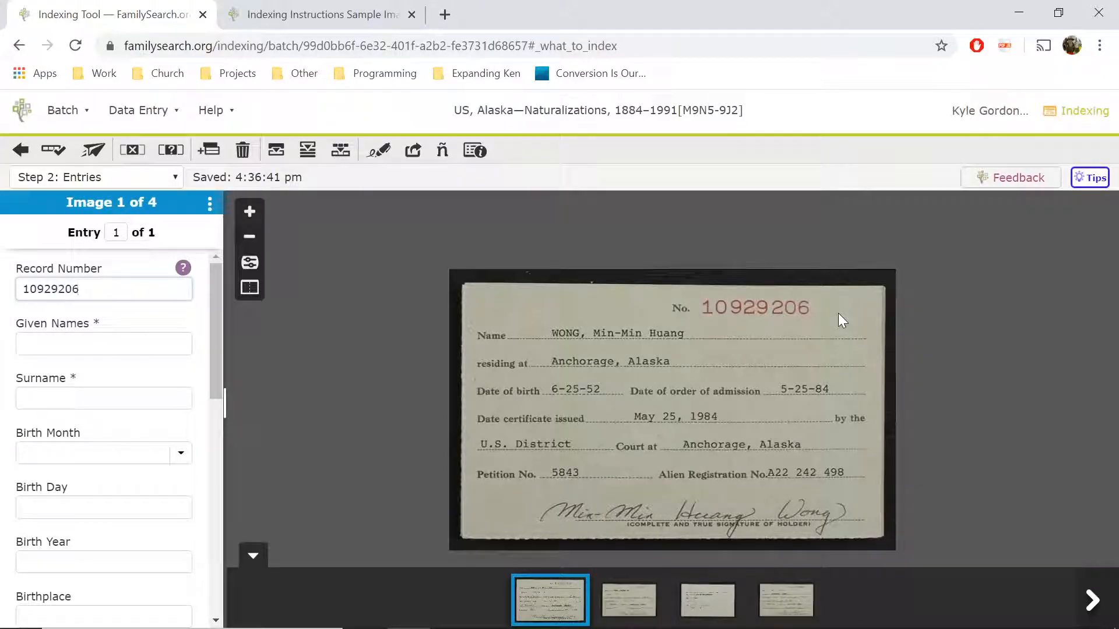
key("Tab")
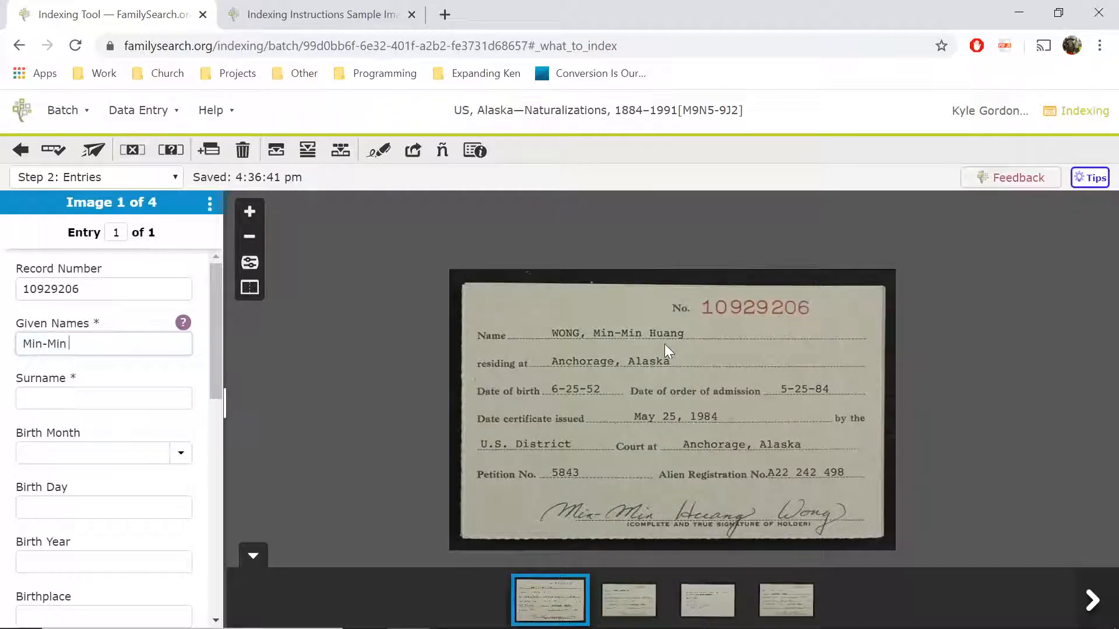
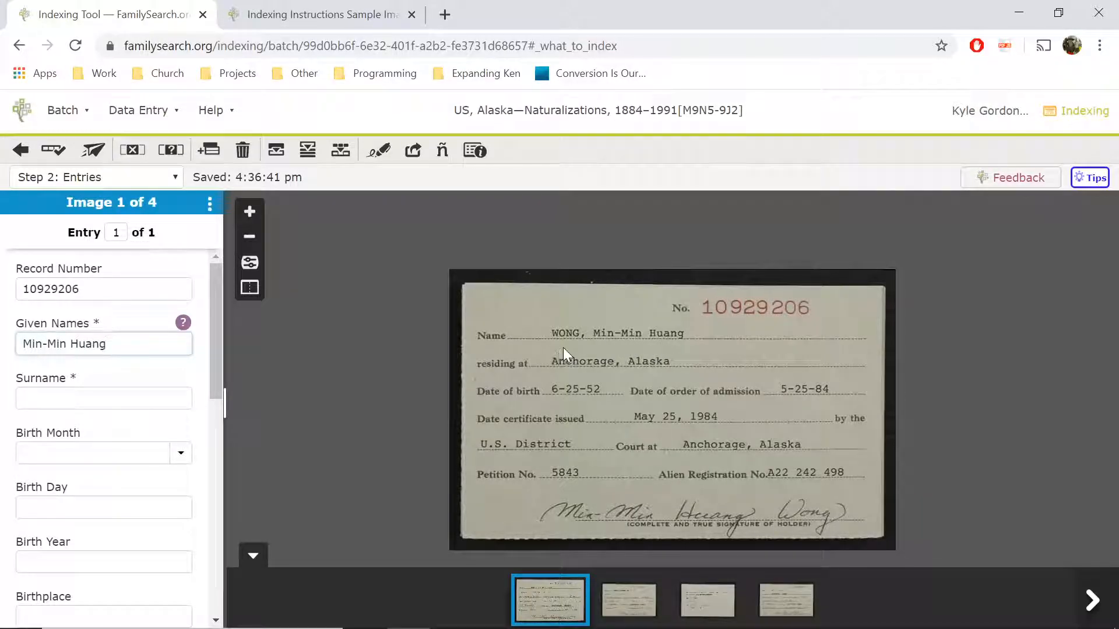
key("Tab")
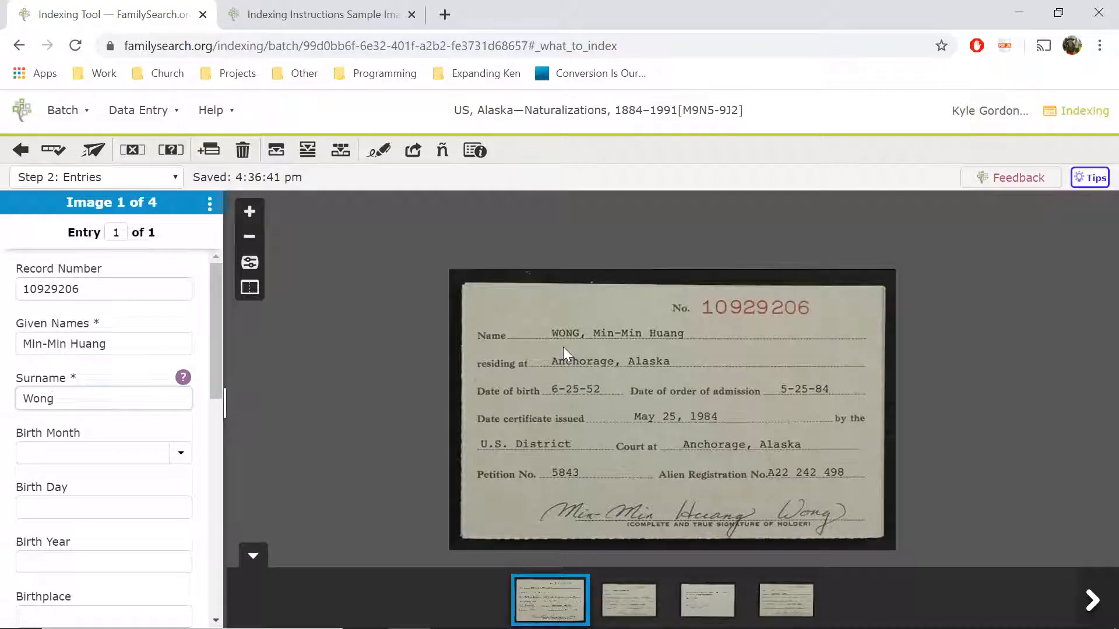
key("Tab")
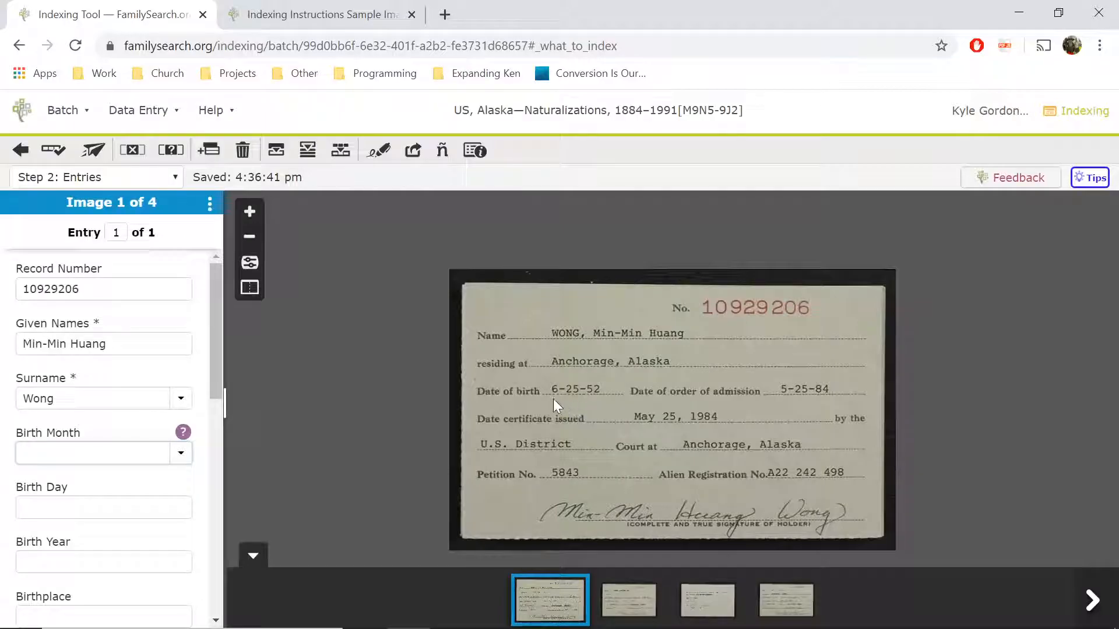
- Set the birth date to Jun 25, 1952
type("ju")
key("Tab")
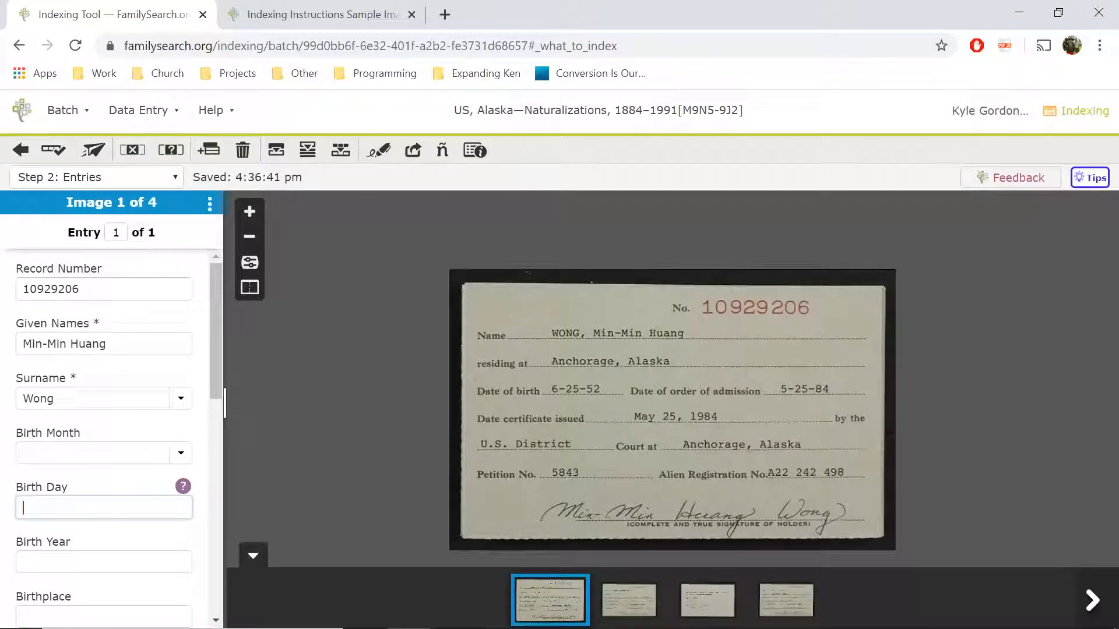
key("shift+Tab")
left_click(181, 453)
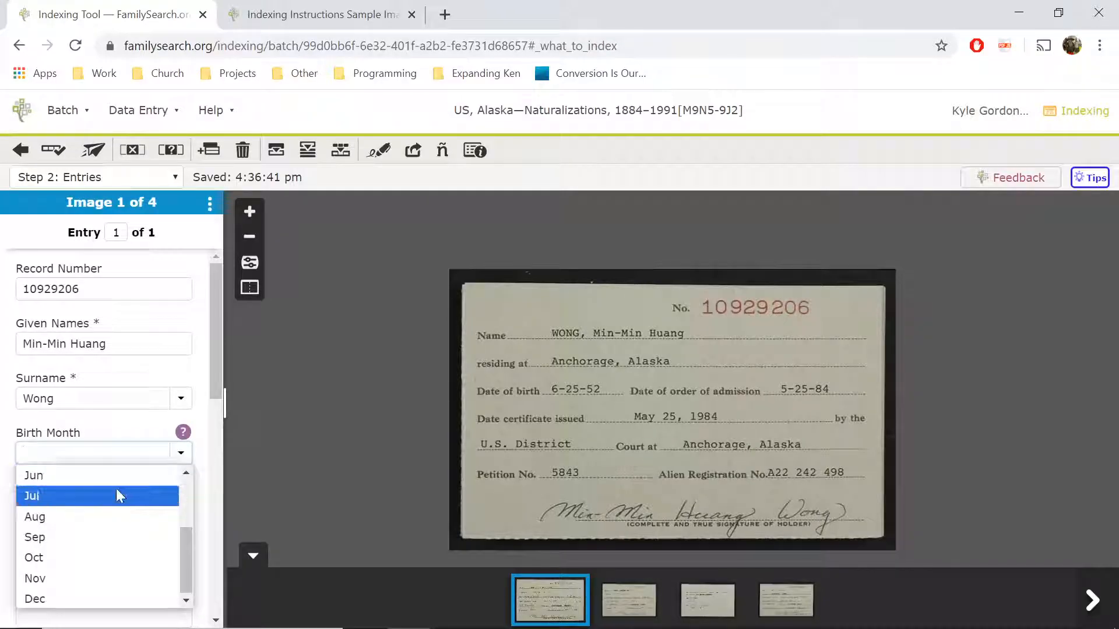
key("Return")
key("Tab")
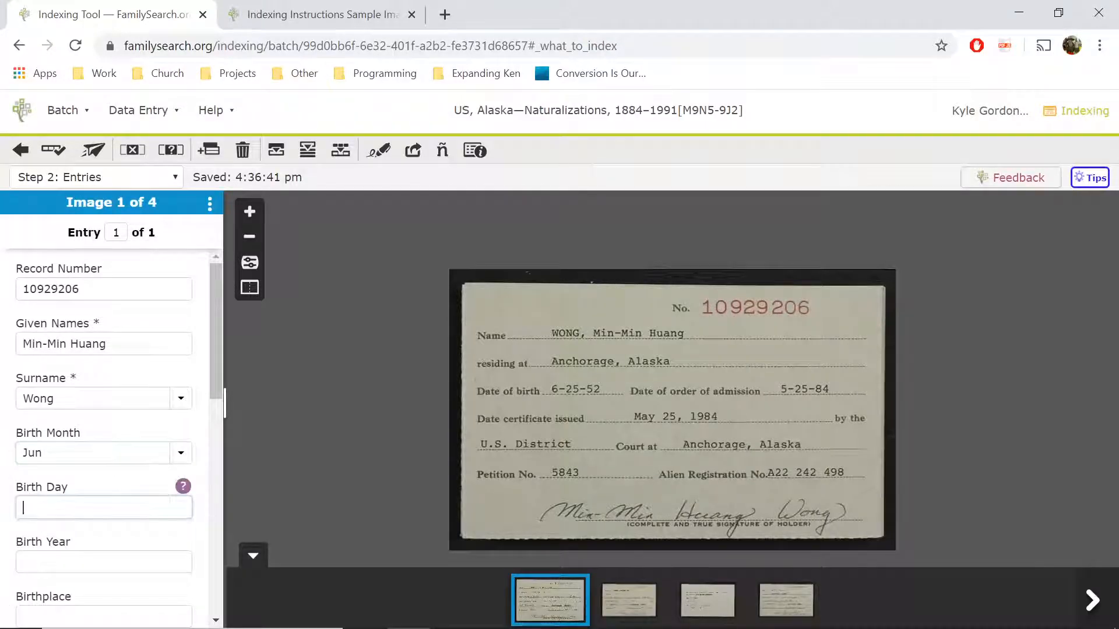
type("25")
key("Tab")
type("52")
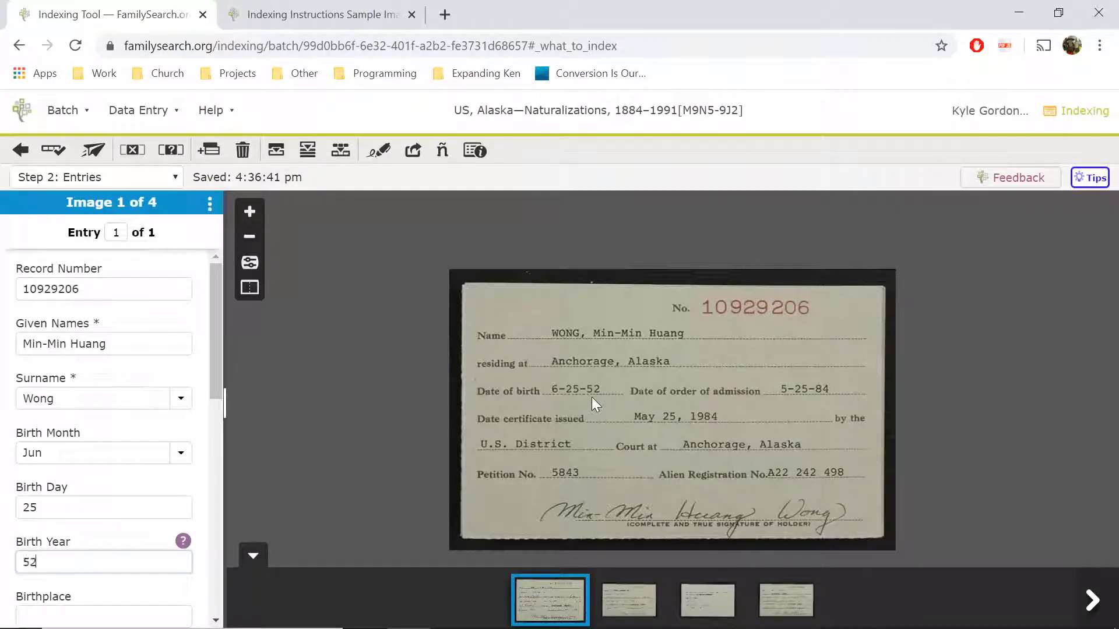
key("BackSpace")
key("BackSpace")
type("1952")
left_click_drag(215, 349, 219, 452)
key("Tab")
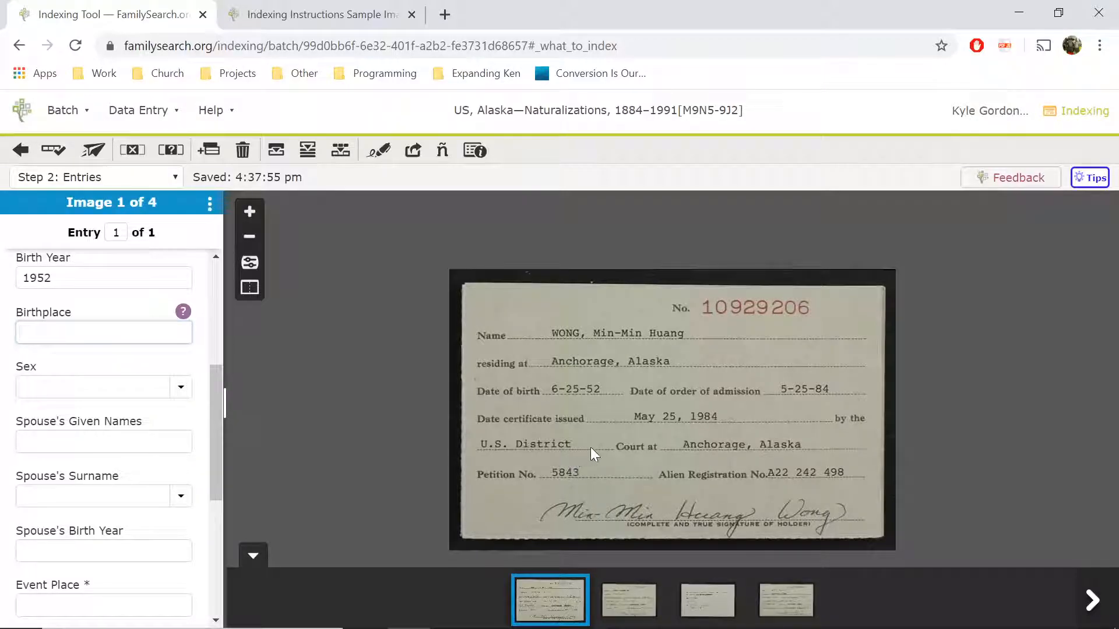
- Check the Birthplace guidance, leave Birthplace blank, and enter event place Anchorage, Alaska
left_click(183, 312)
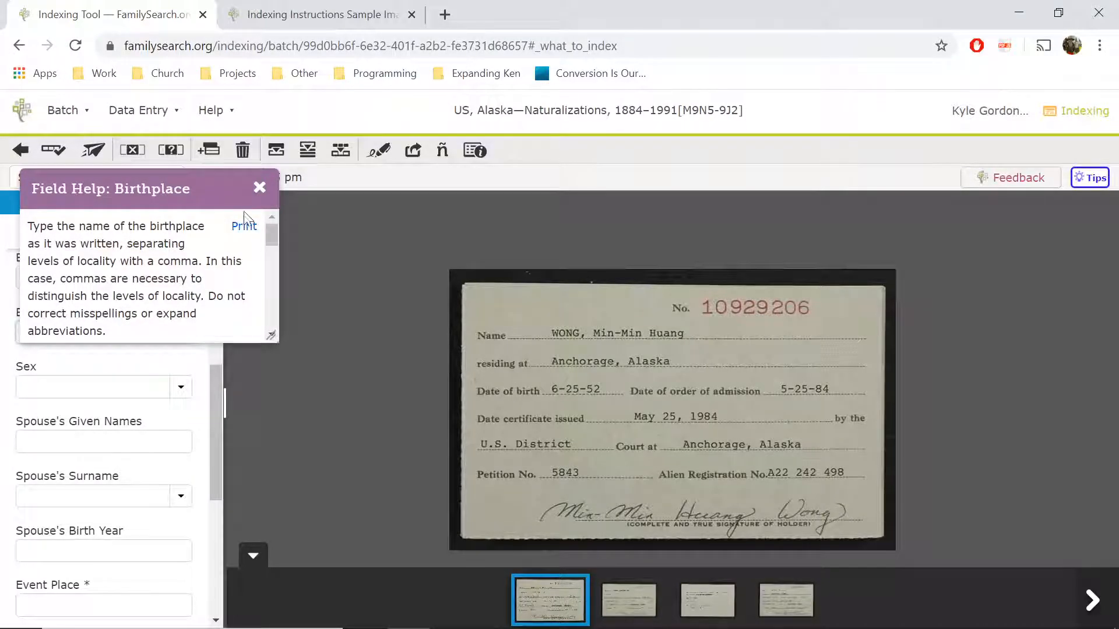
left_click(259, 188)
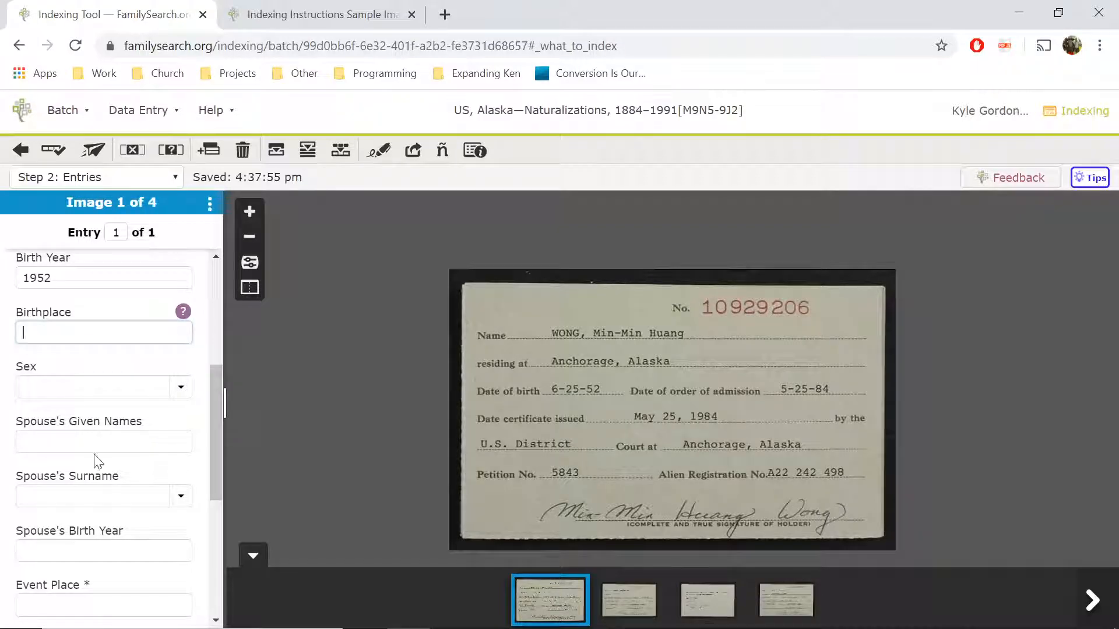
scroll(94, 460, "down", 2)
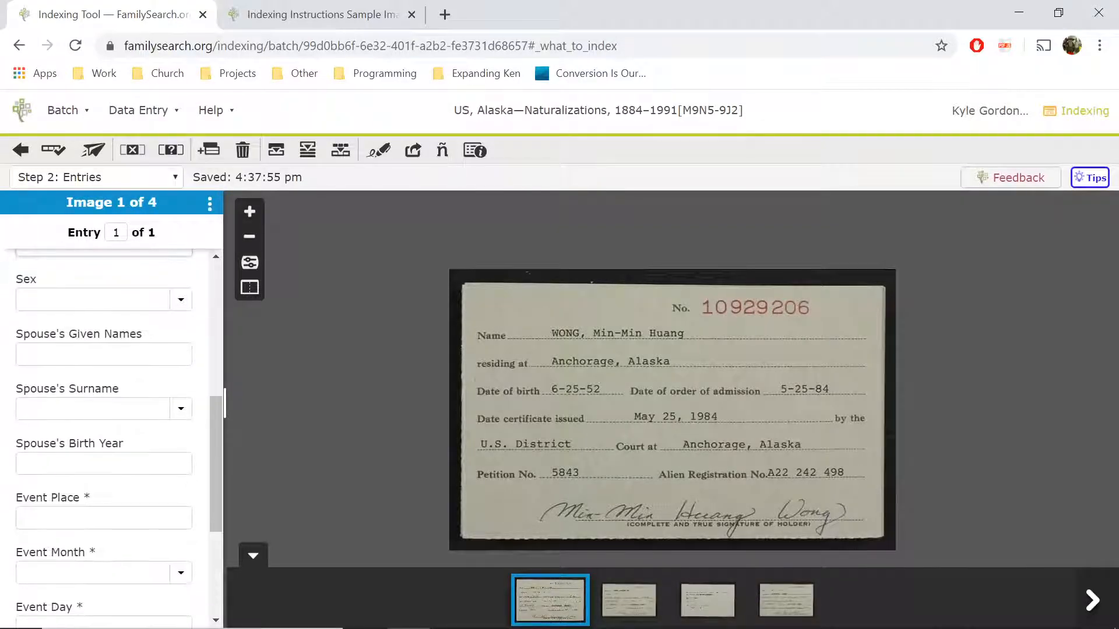
scroll(94, 461, "down", 2)
left_click(27, 430)
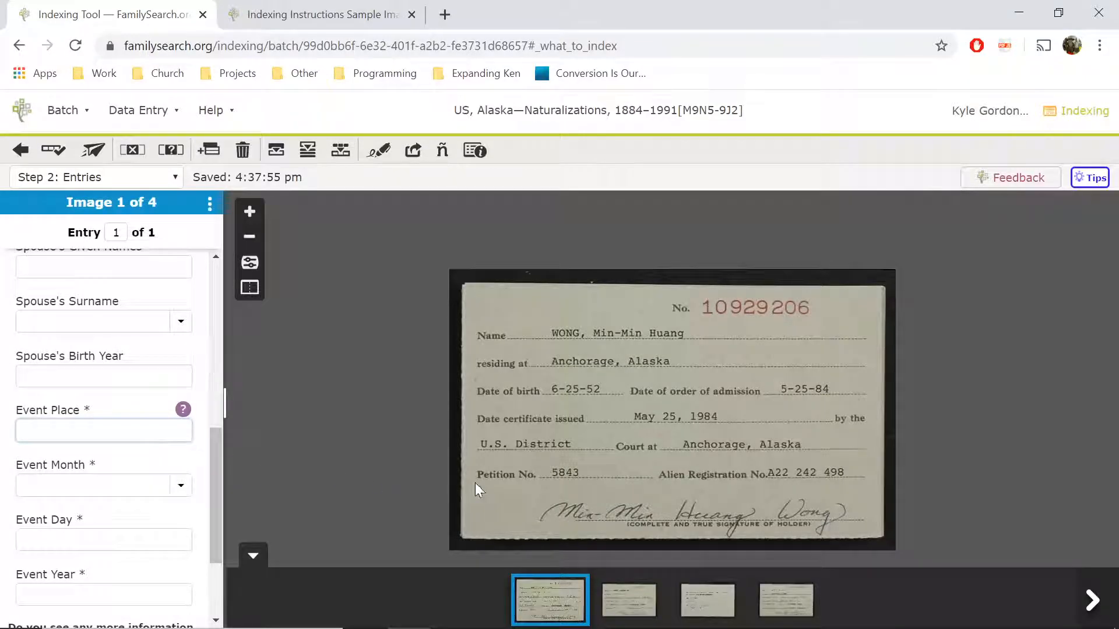
type("Anchorage, Alaska")
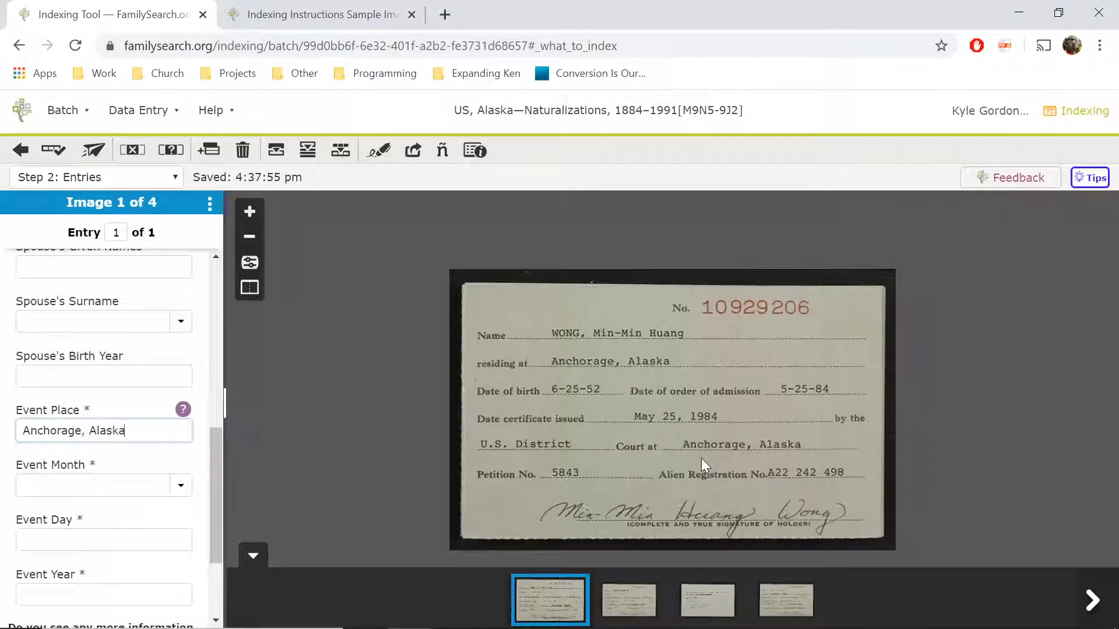
key("Tab")
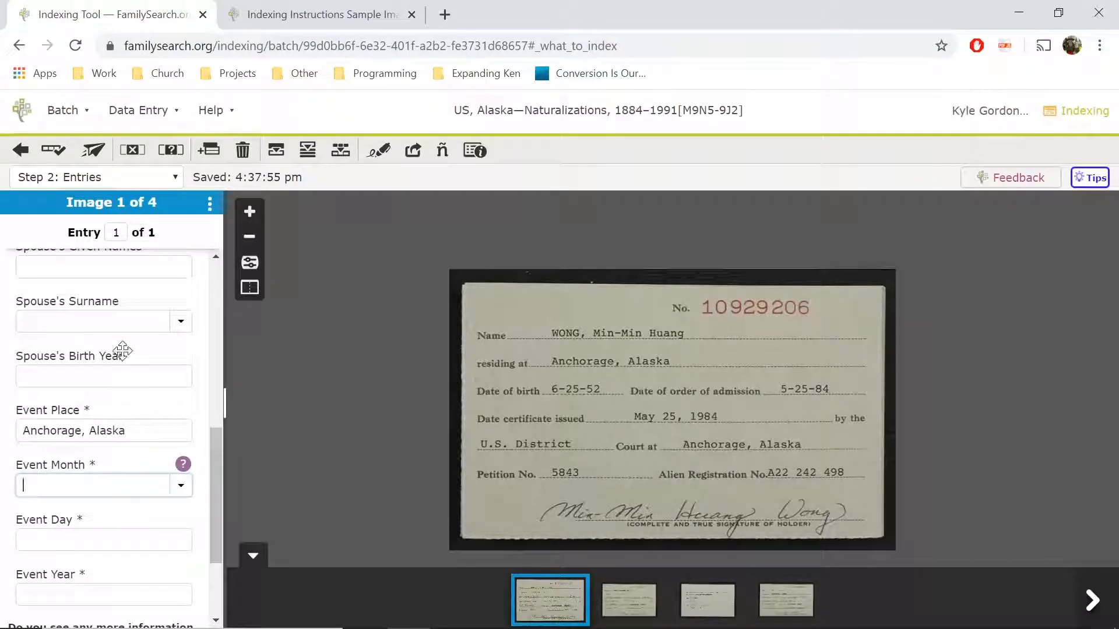
- Set the event date to May 25, 1984
scroll(108, 364, "up", 2)
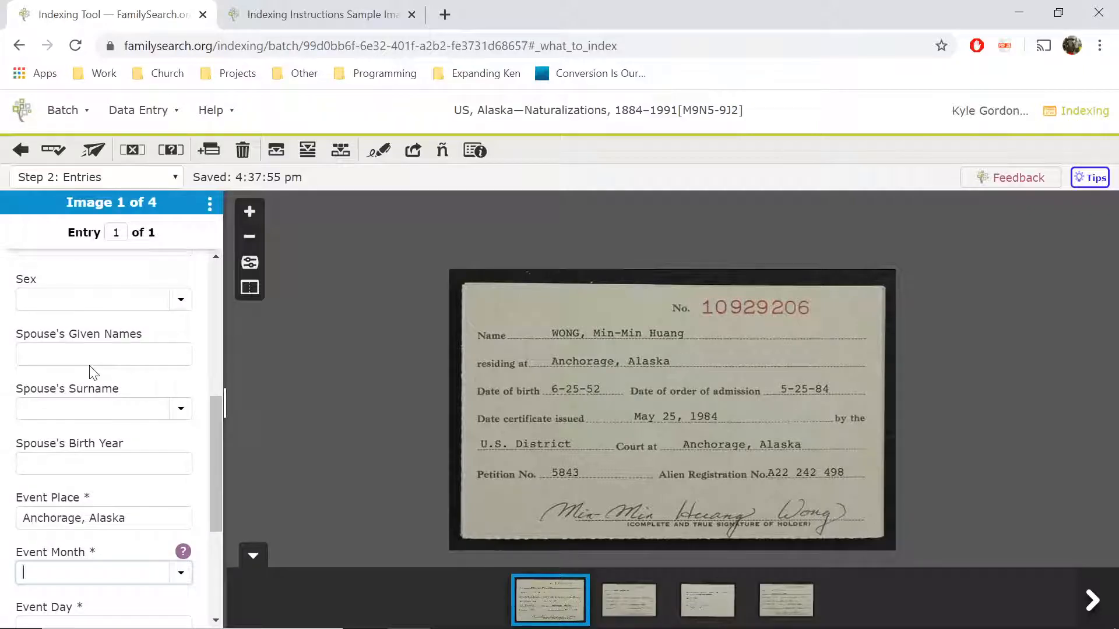
scroll(98, 376, "down", 4)
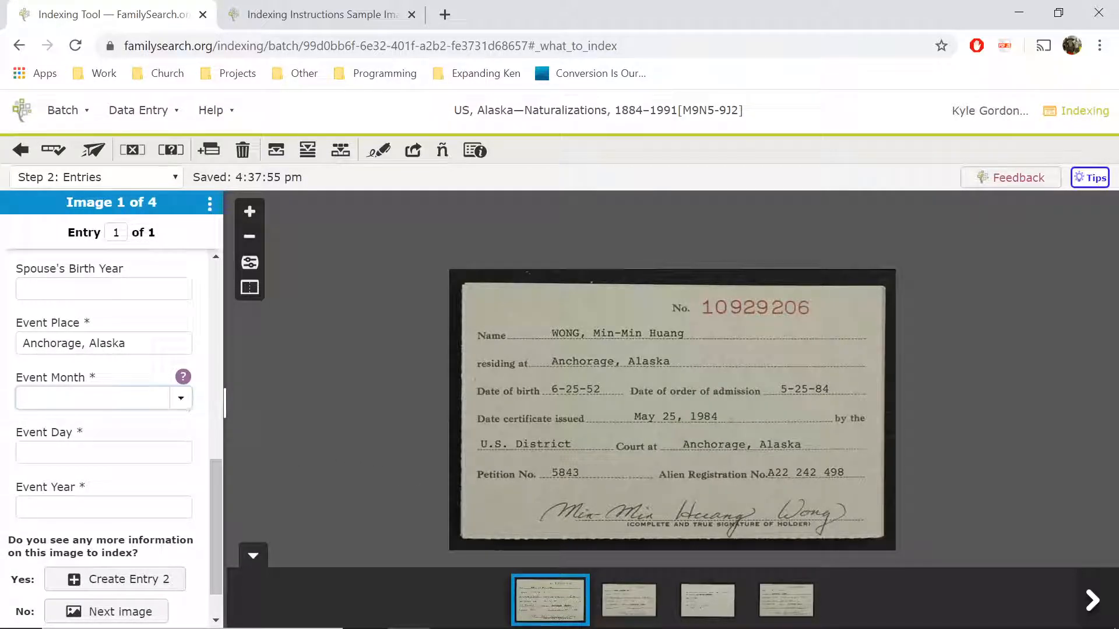
type("ma")
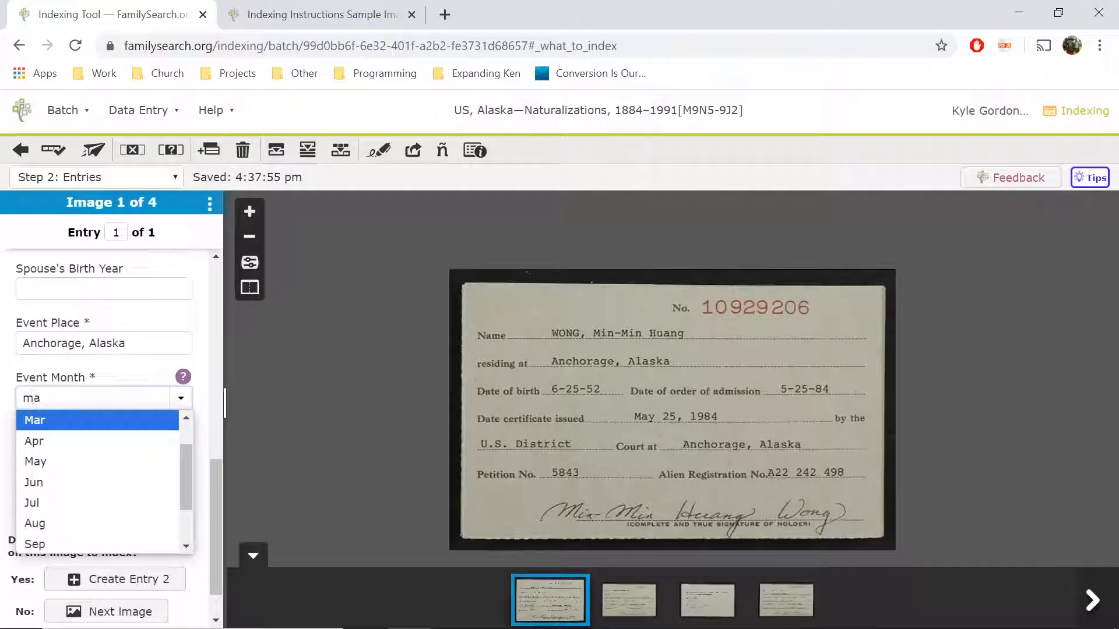
left_click(89, 464)
key("Tab")
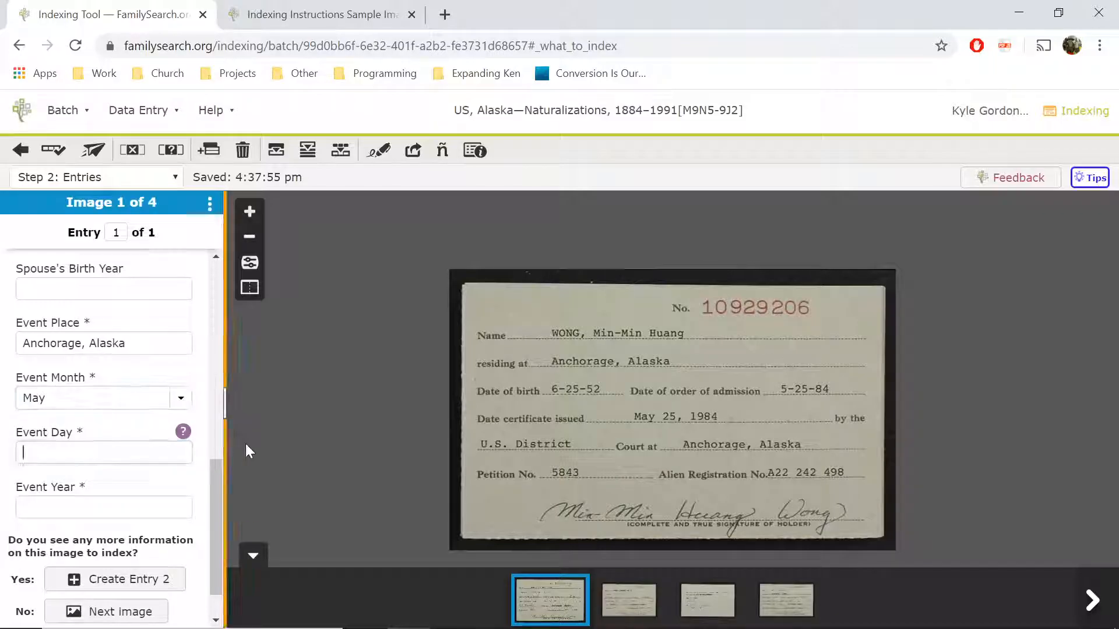
type("25")
key("Tab")
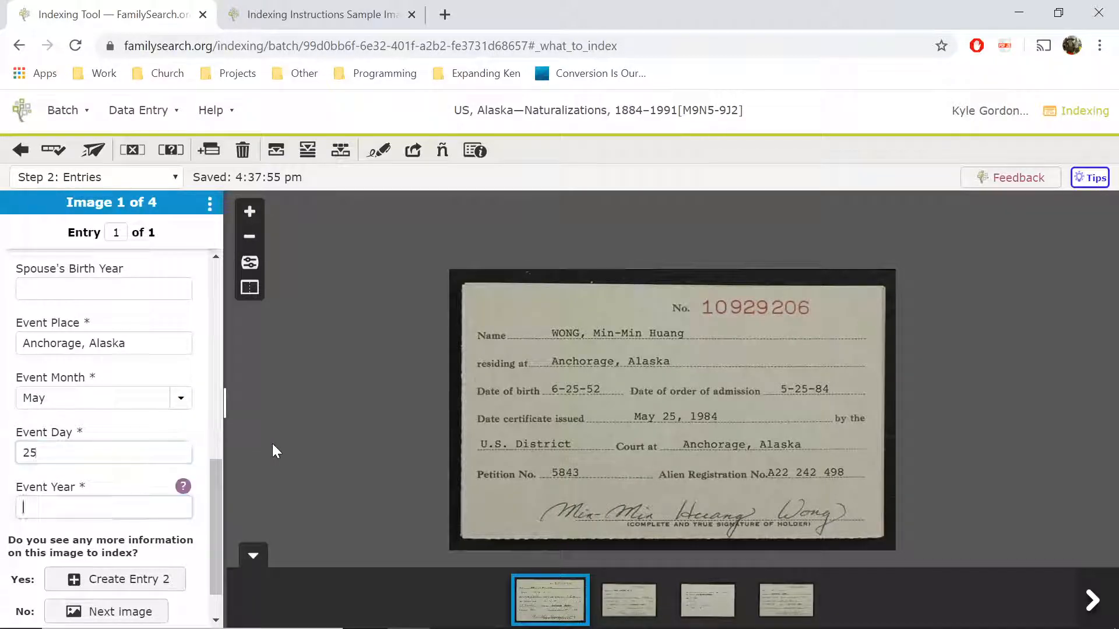
type("1984")
left_click_drag(220, 481, 189, 527)
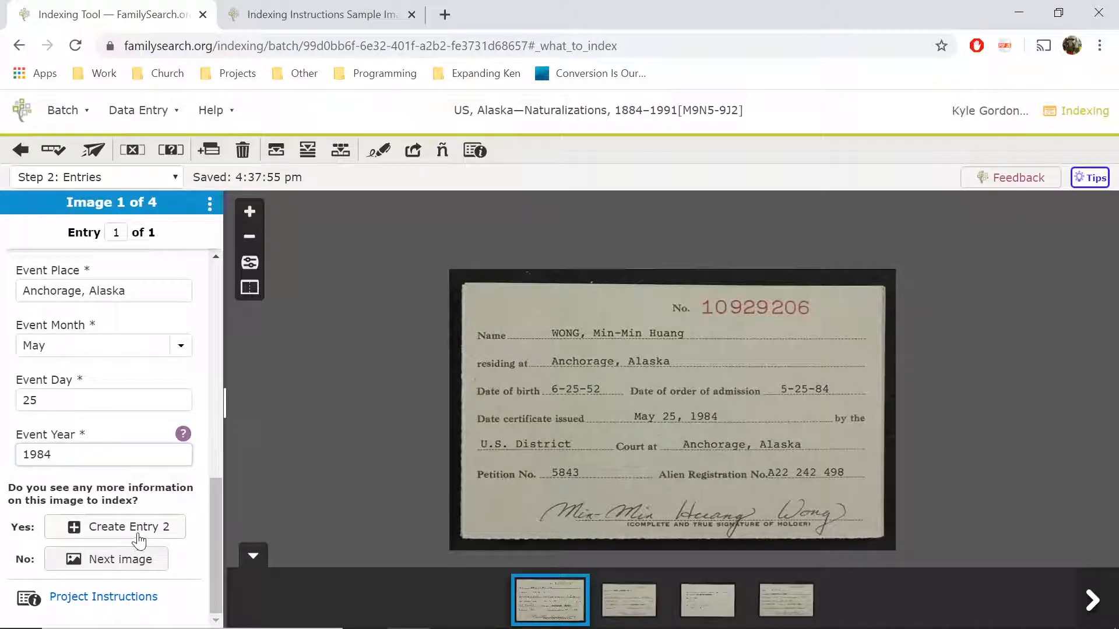
- Finish image 1 and bring up image 2 of 4 with its blank entry form
left_click(153, 559)
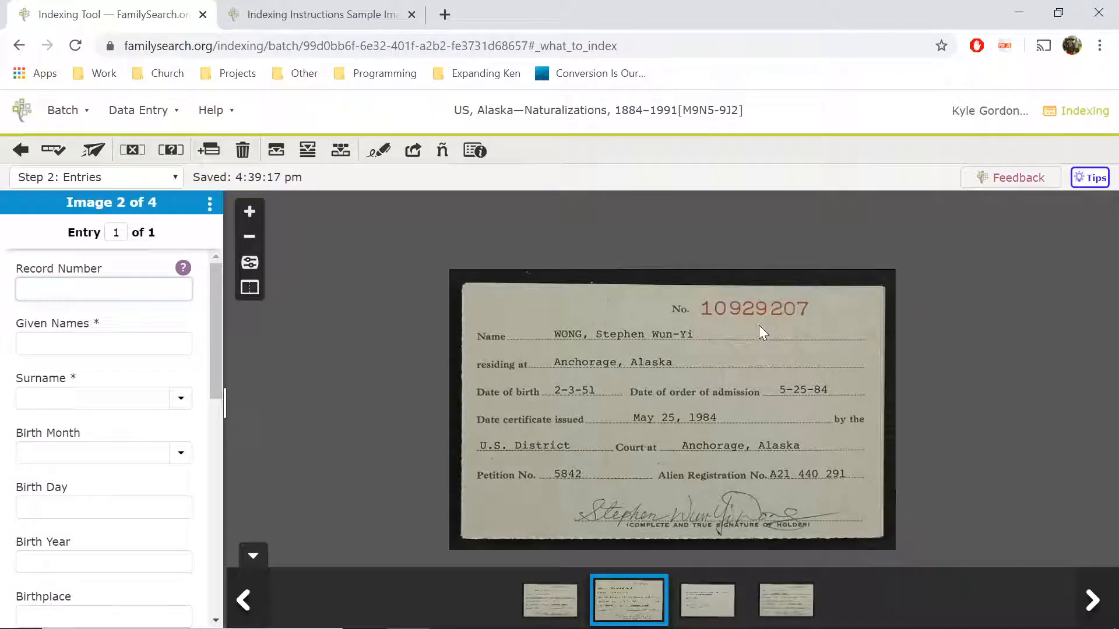
scroll(172, 475, "down", 10)
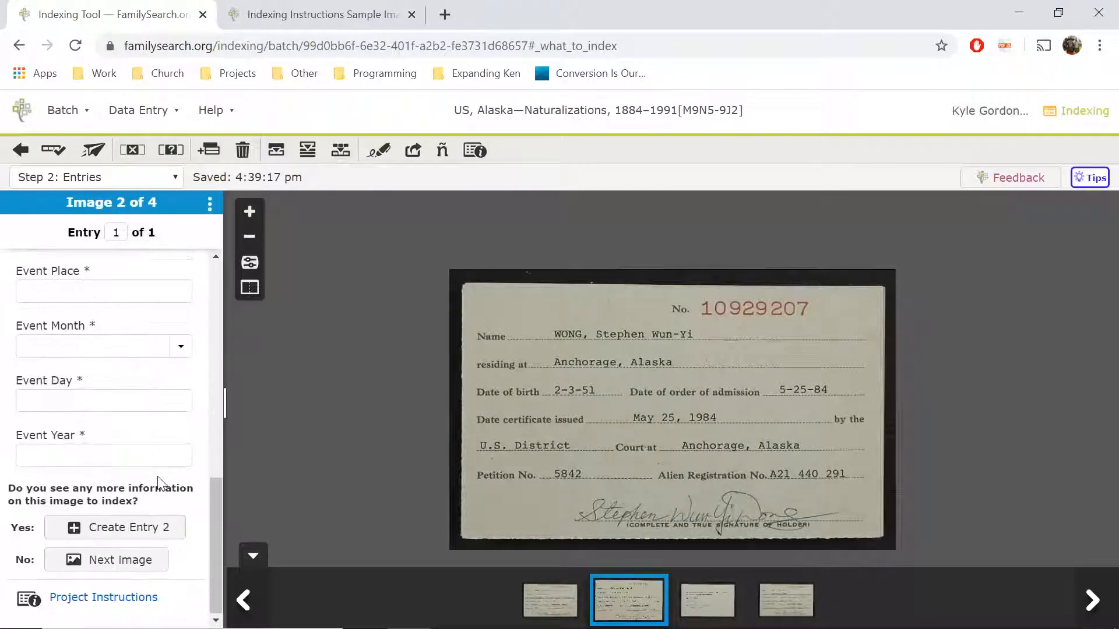